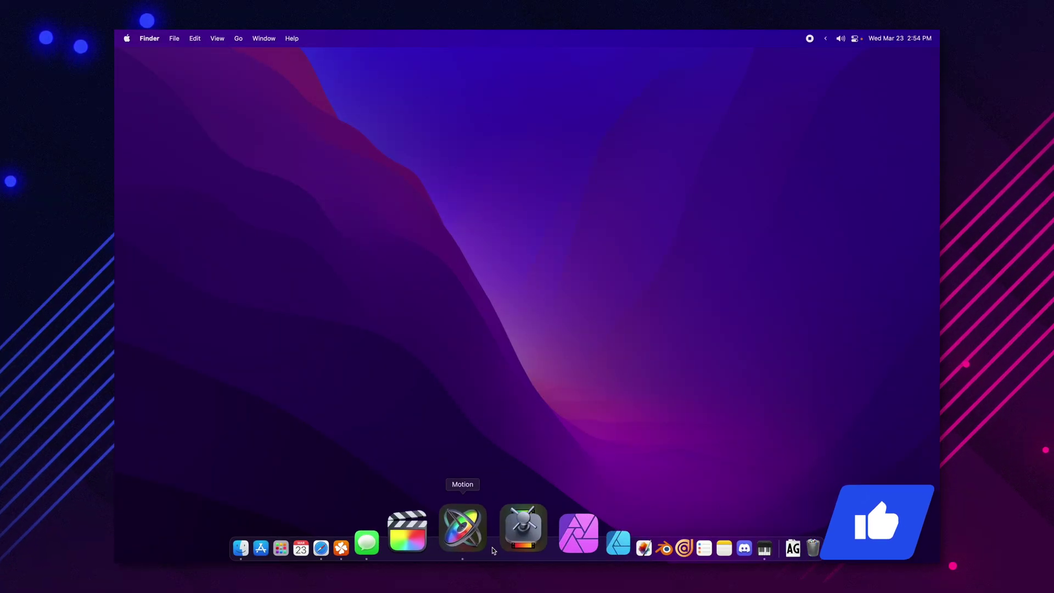
# - Launch Motion and create a new Final Cut Title project (4K Ultra HD, 59.94 fps)
pyautogui.click(483, 549)
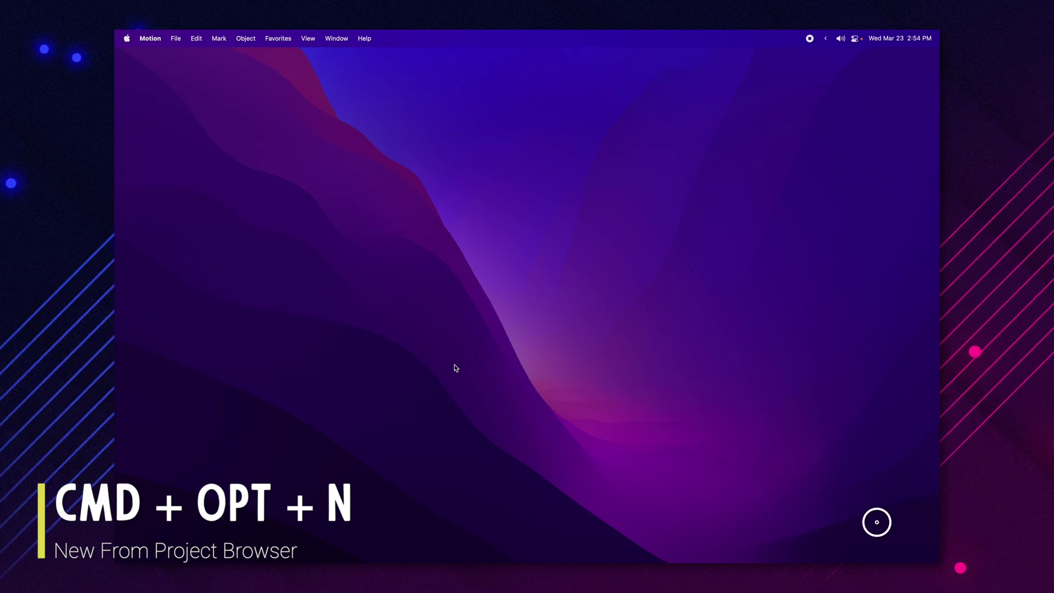
pyautogui.press('super+alt+n')
pyautogui.click(459, 329)
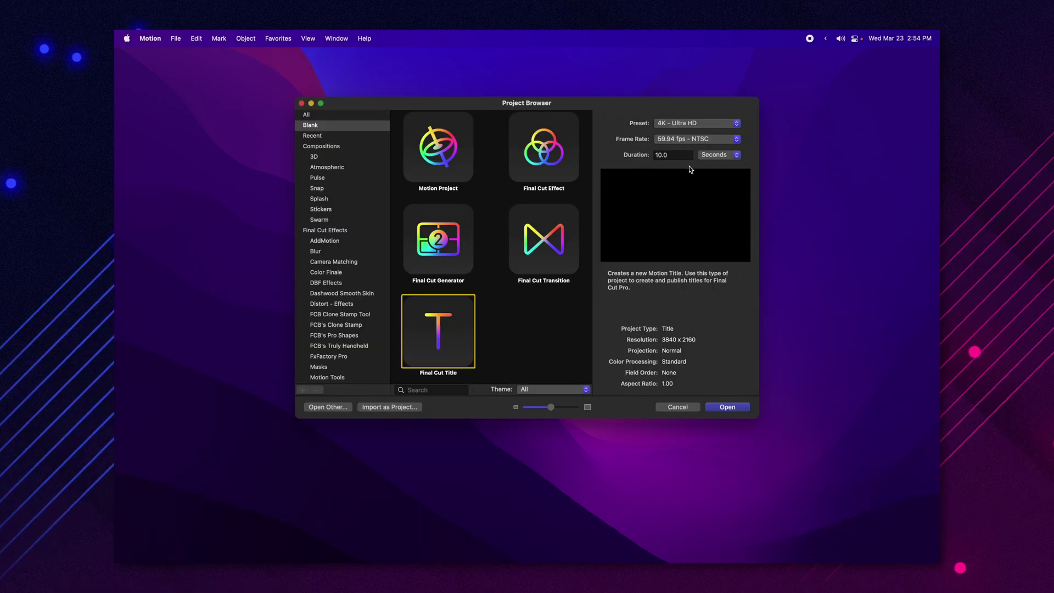
pyautogui.click(727, 406)
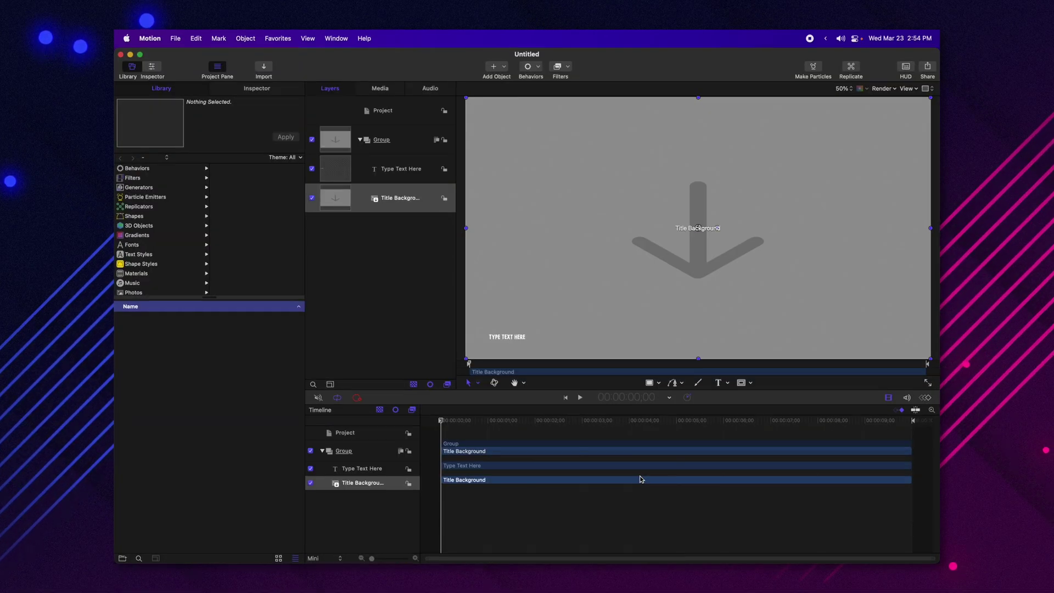
# - Replace the default title layers with a two-point vertical white Bezier line and show its shape settings
pyautogui.keyDown('shift'); pyautogui.click(382, 175); pyautogui.keyUp('shift')
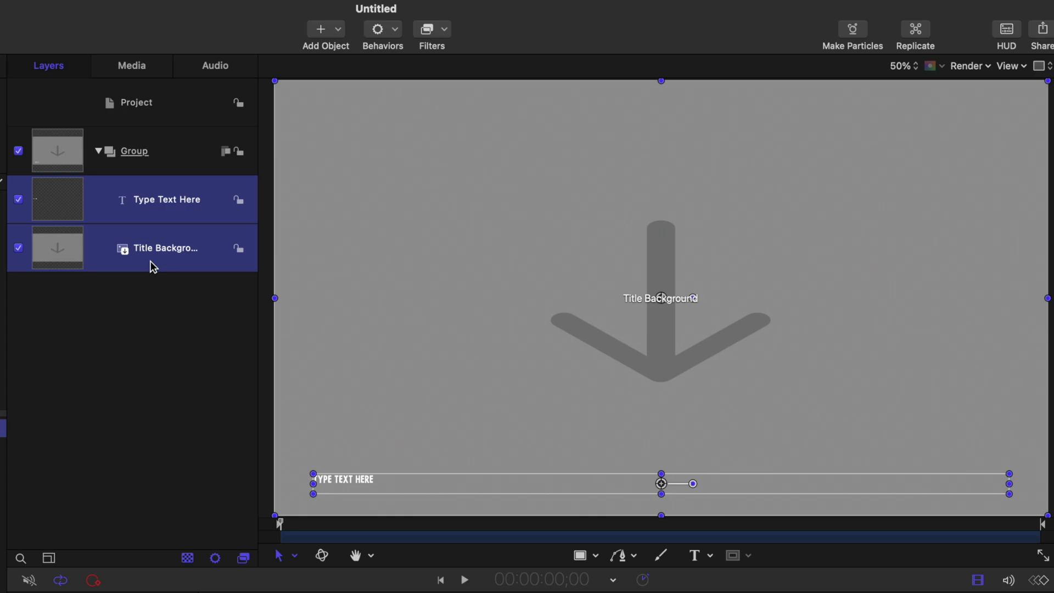
pyautogui.press('Delete')
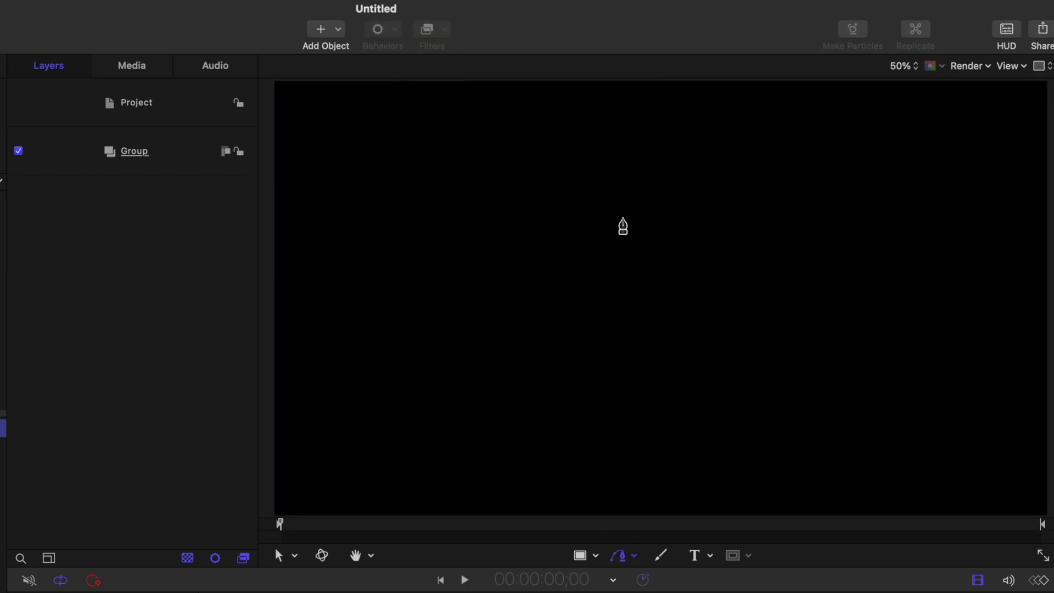
pyautogui.click(623, 219)
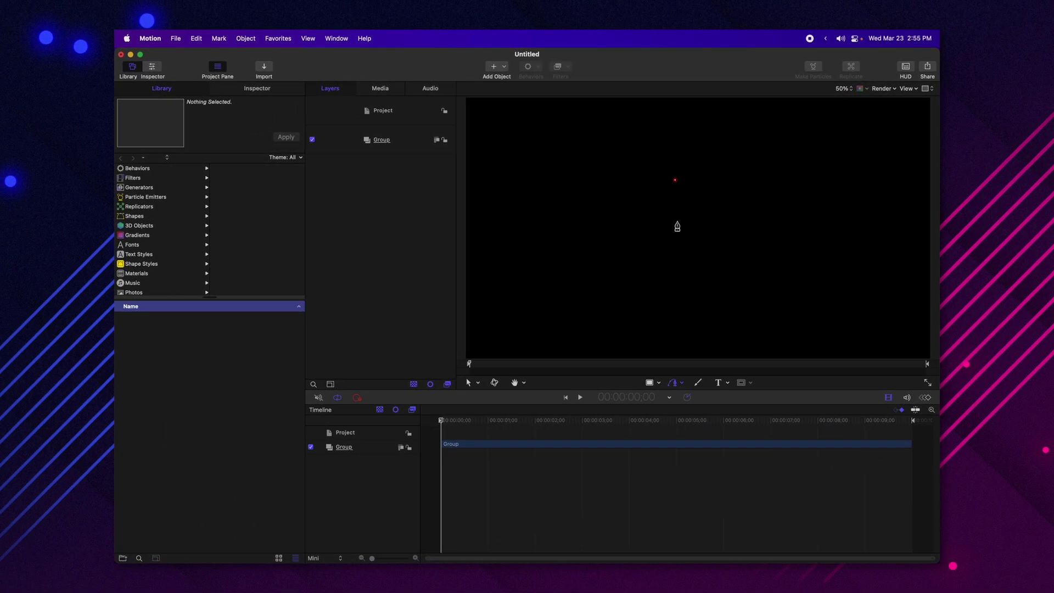
pyautogui.click(675, 218)
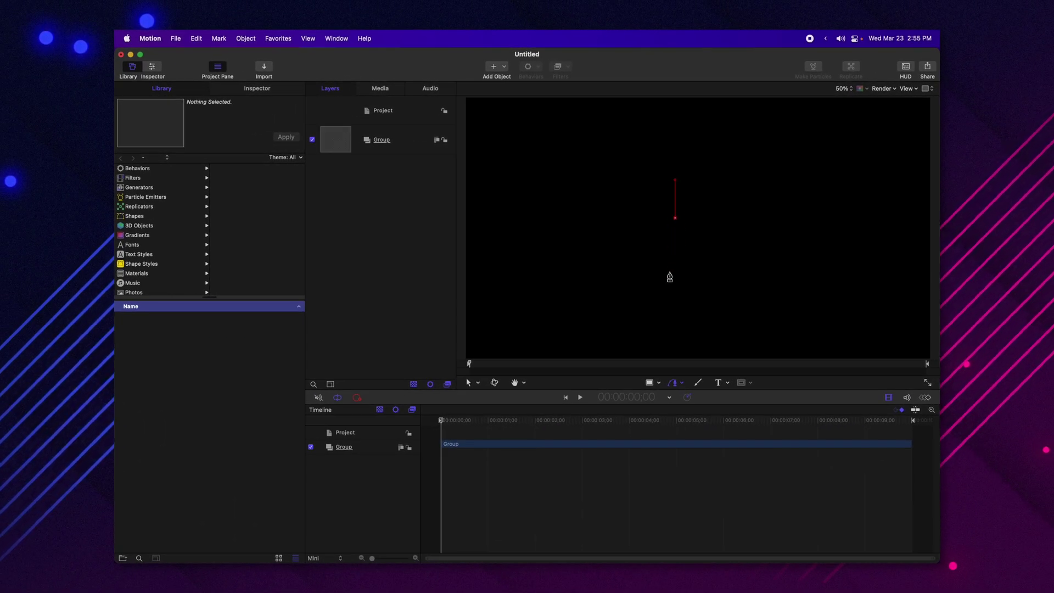
pyautogui.press('Return')
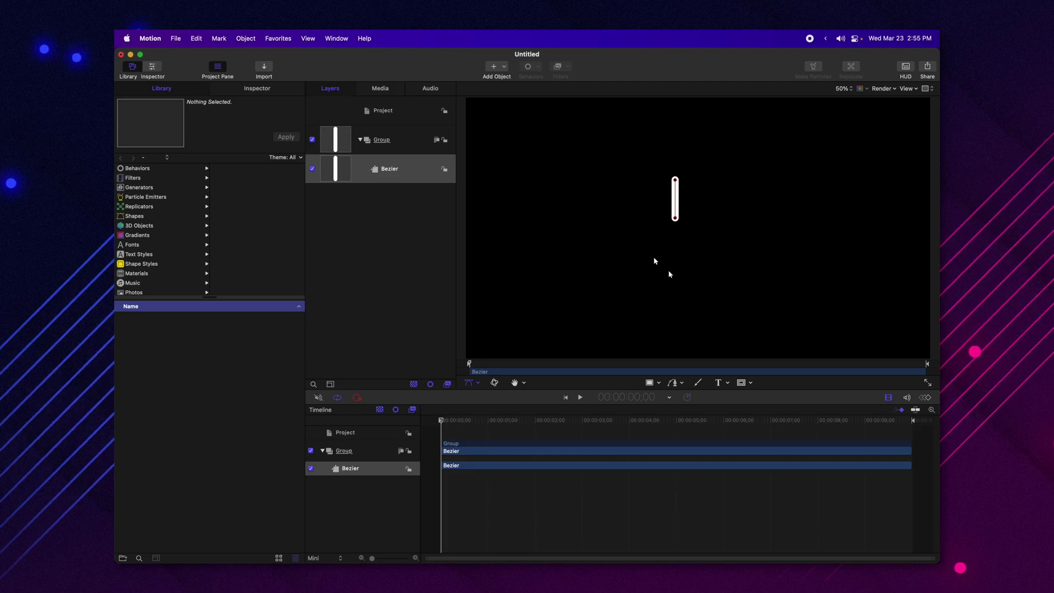
pyautogui.click(256, 87)
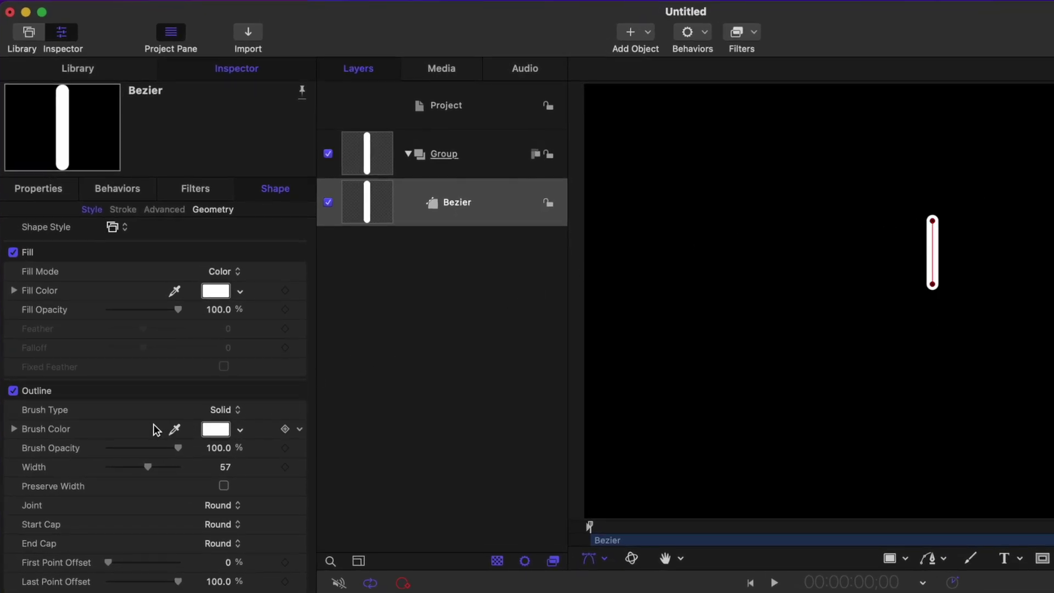
# - Set the line's start and end caps to None and turn off its fill
pyautogui.click(207, 526)
pyautogui.click(219, 490)
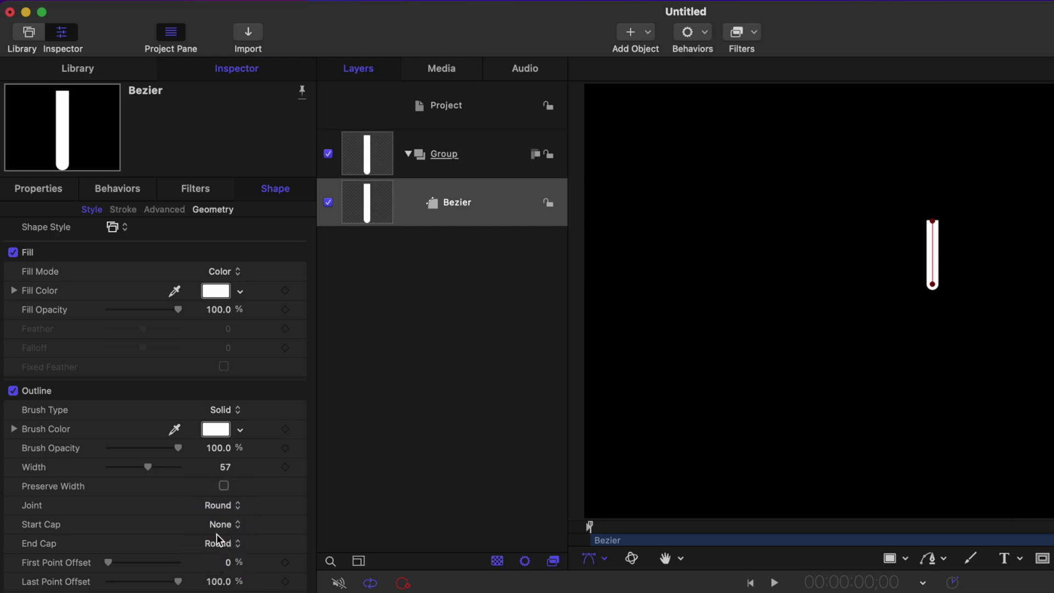
pyautogui.click(223, 544)
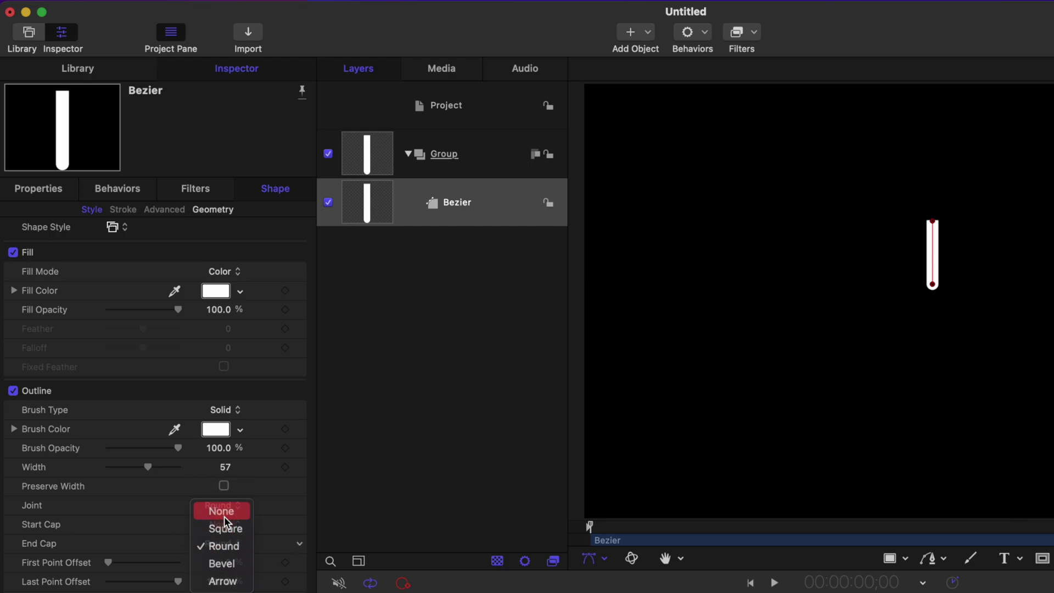
pyautogui.click(221, 511)
pyautogui.click(16, 254)
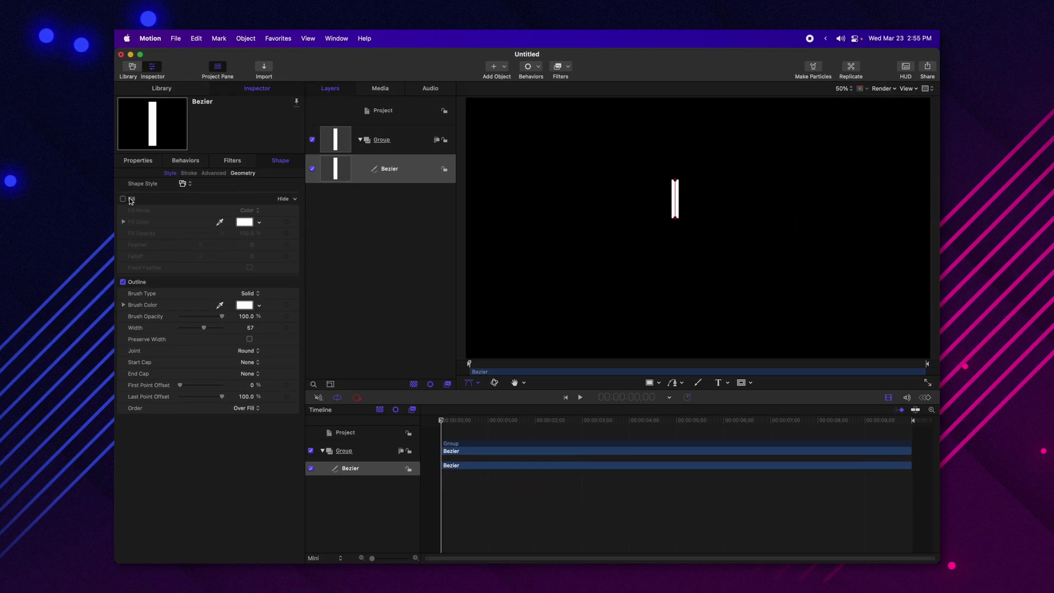
# - Set the line's control points to Y 150 and Y -150
pyautogui.click(241, 173)
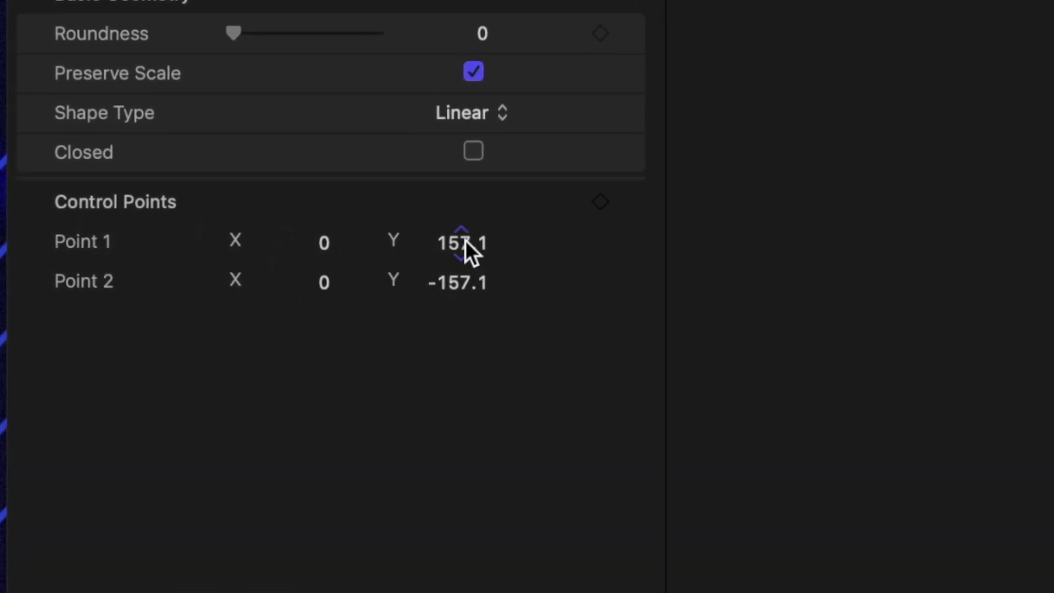
pyautogui.click(466, 240)
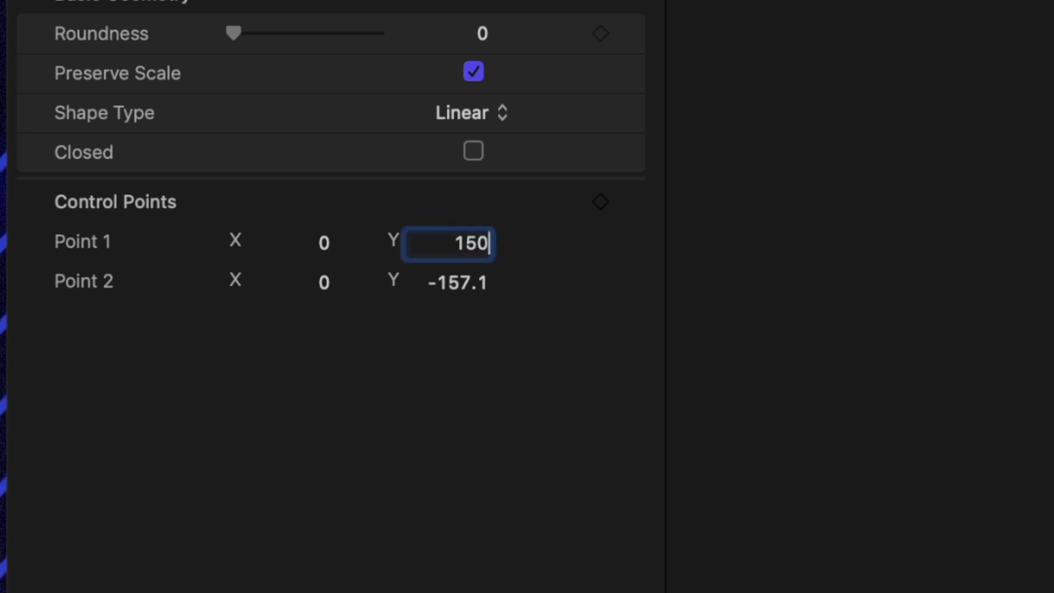
pyautogui.click(458, 276)
pyautogui.write('-150.0')
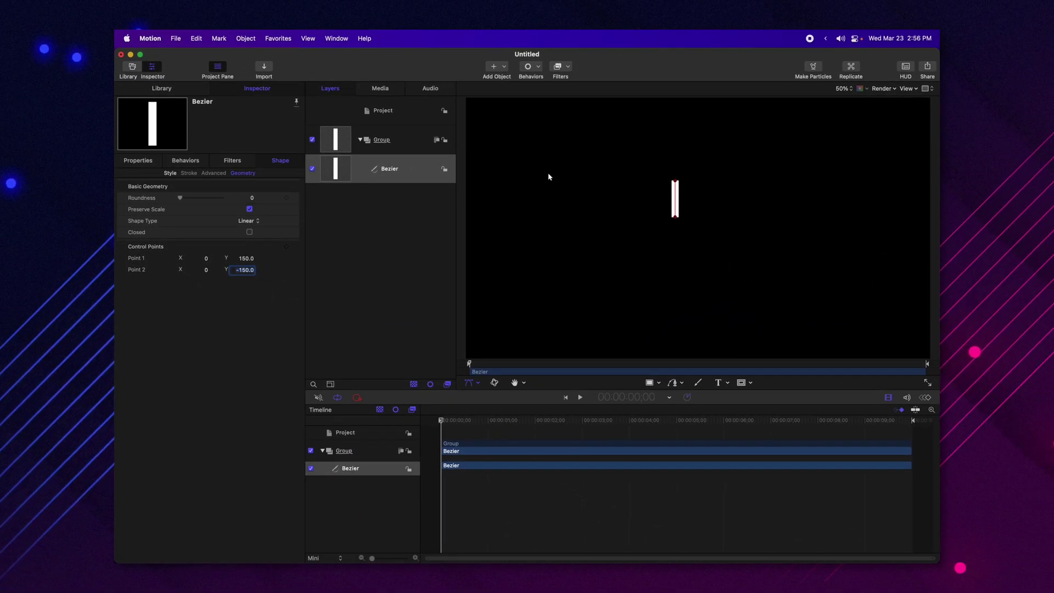
# - Set the line's outline width to 30 and reset its position to 0, 0
pyautogui.click(171, 173)
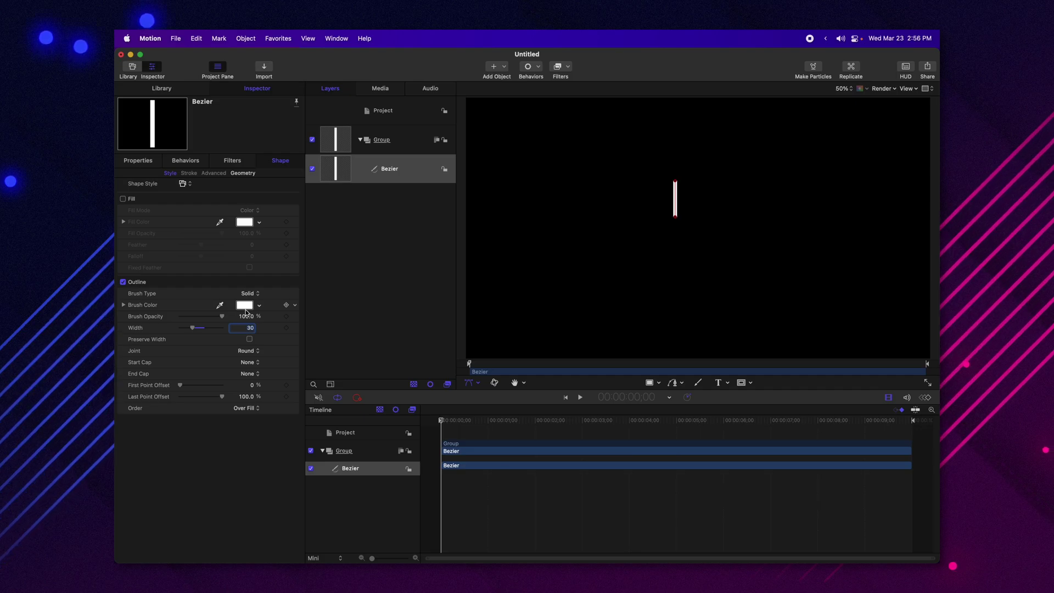
pyautogui.click(144, 160)
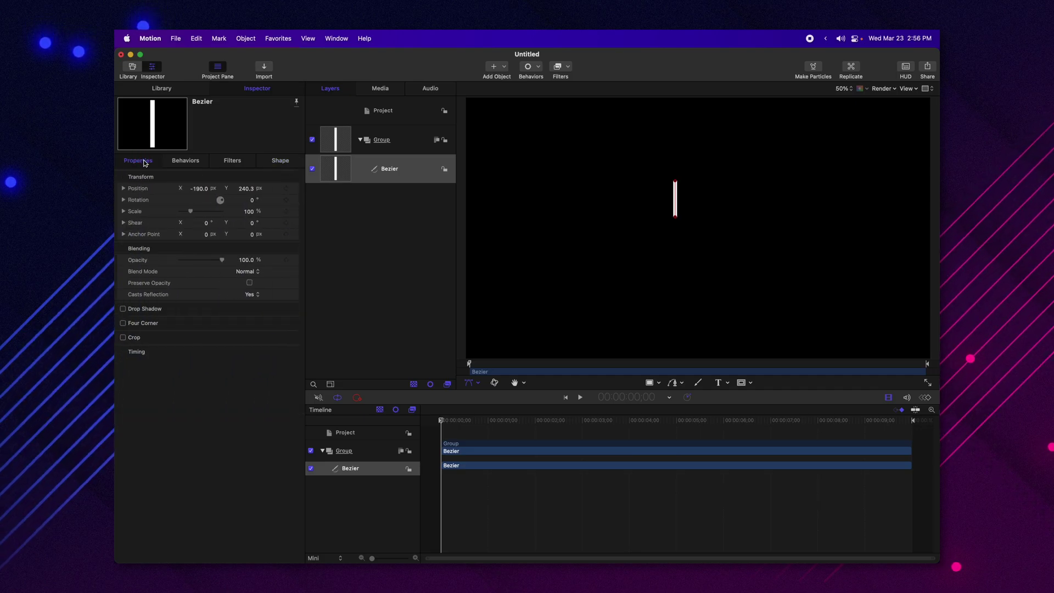
pyautogui.click(295, 190)
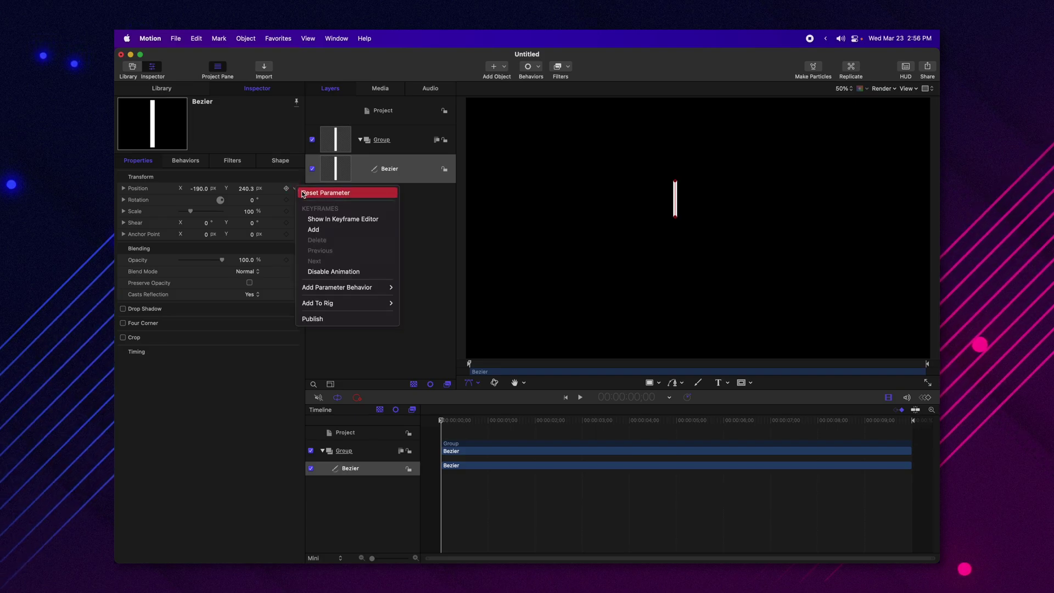
pyautogui.click(303, 192)
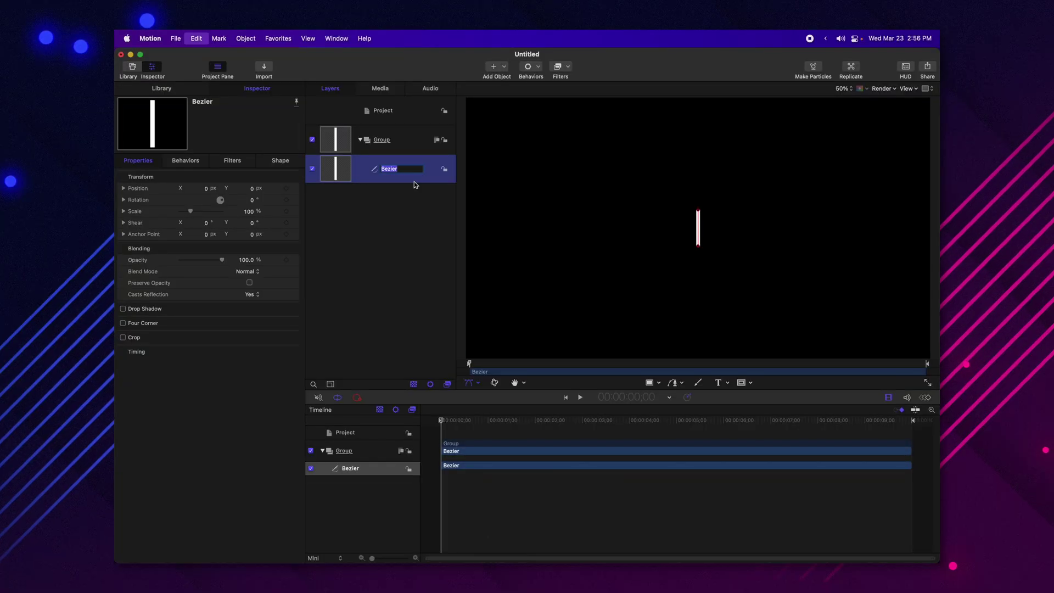
# - Rename the line layer 'Original' and add a Ramp behavior to its Last Point Offset
pyautogui.write('Original')
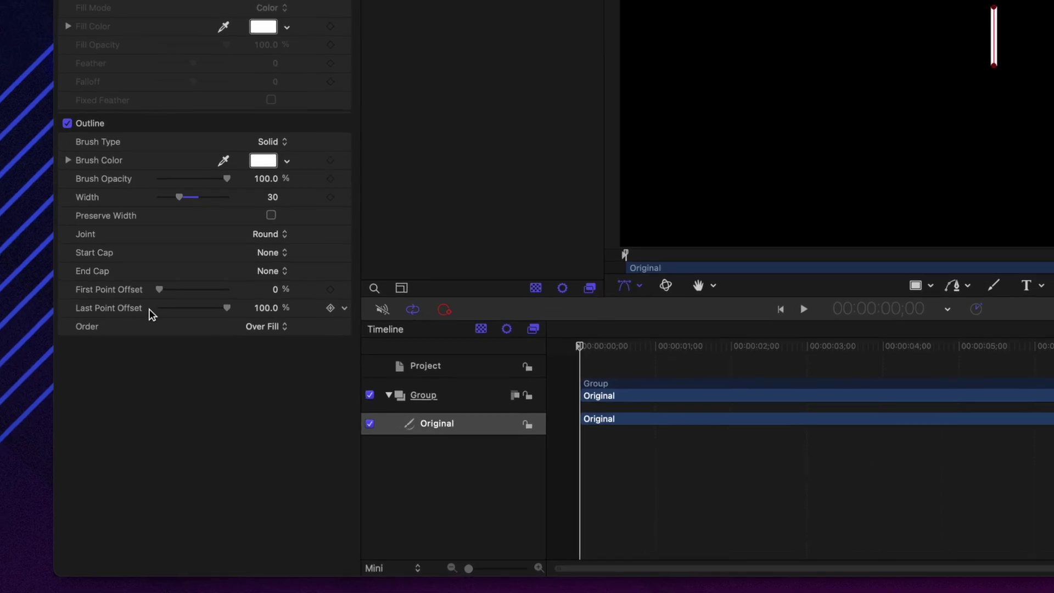
pyautogui.click(345, 308)
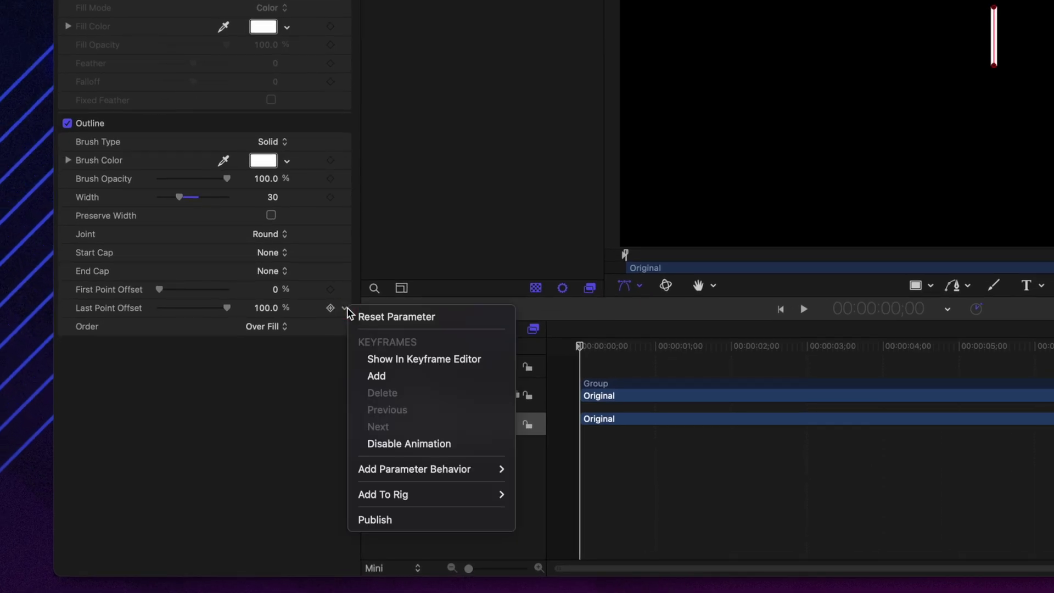
pyautogui.moveTo(434, 466)
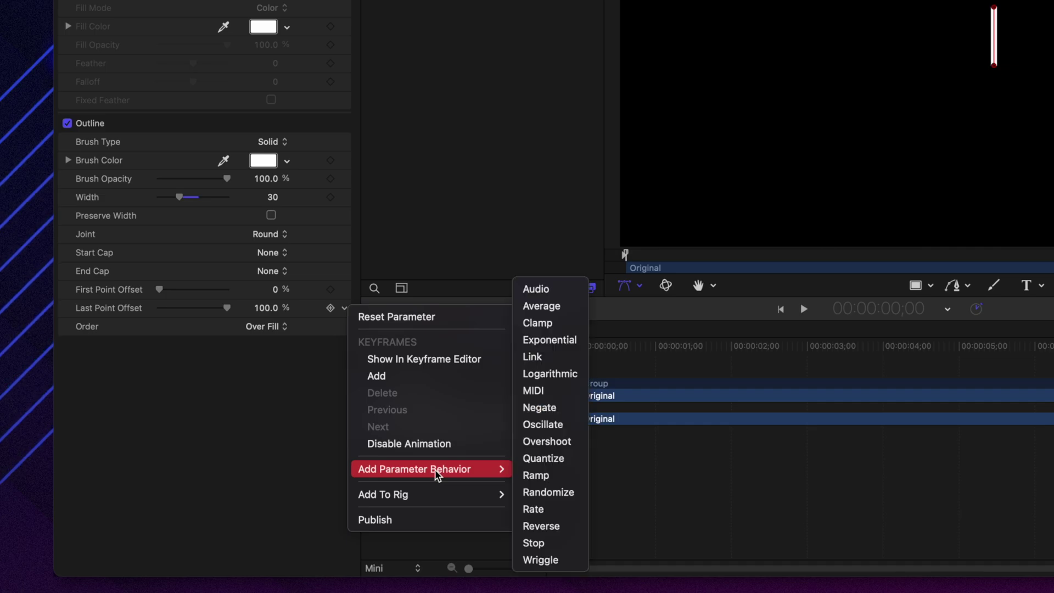
pyautogui.click(551, 476)
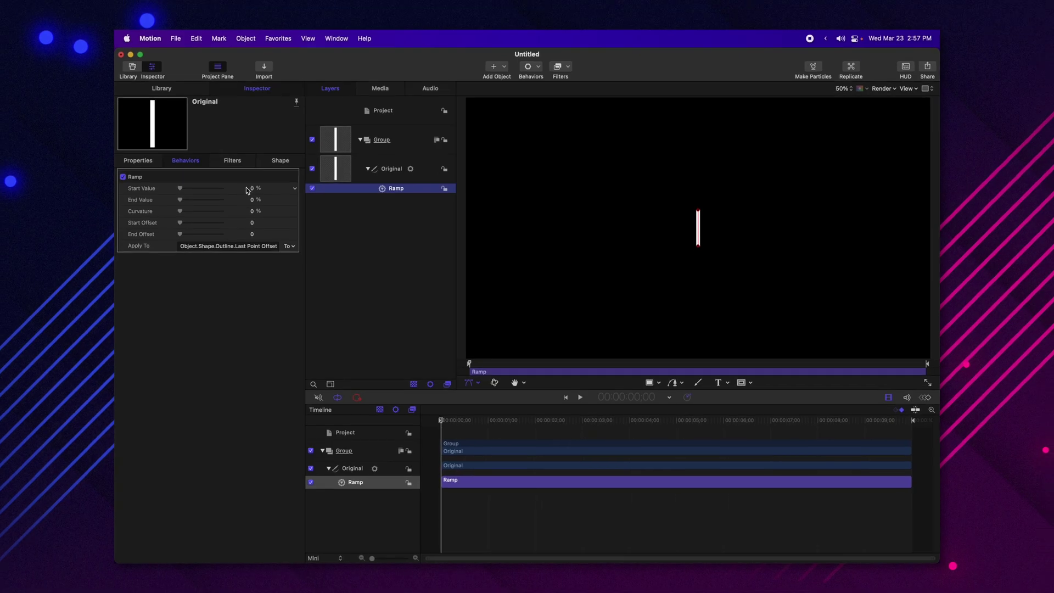
# - Set the Ramp's start value to -100% and trim it to end a few frames in
pyautogui.click(252, 188)
pyautogui.write('100')
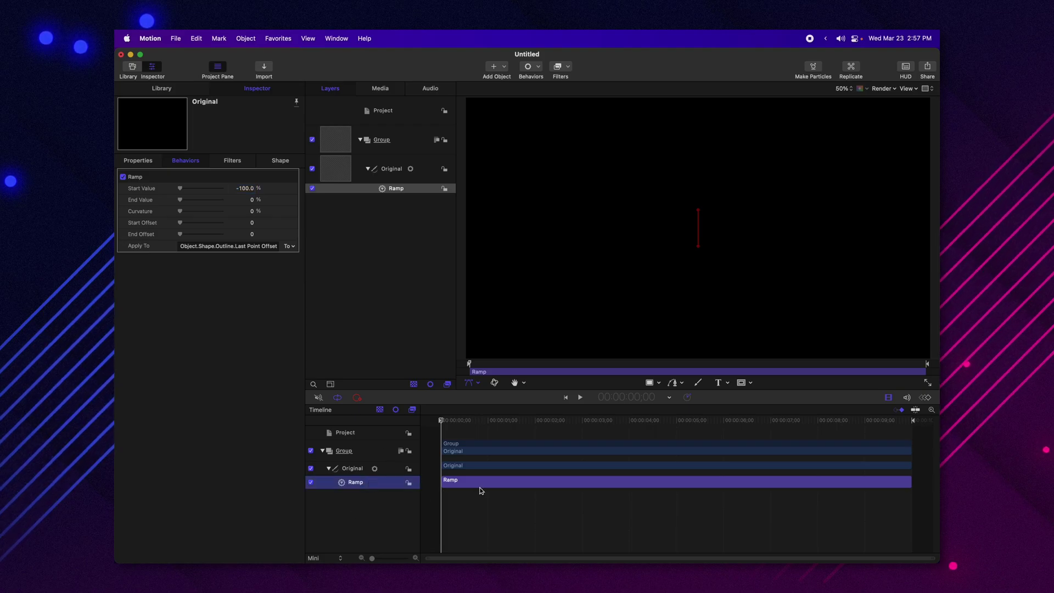
pyautogui.moveTo(598, 422); pyautogui.dragTo(894, 421)
pyautogui.press('Left')
pyautogui.press('Left')
pyautogui.press('Left')
pyautogui.press('Left')
pyautogui.press('Left')
pyautogui.press('Left')
pyautogui.press('Left')
pyautogui.press('Left')
pyautogui.press('Left')
pyautogui.press('Left')
pyautogui.press('Left')
pyautogui.press('Left')
pyautogui.press('Left')
pyautogui.press('Left')
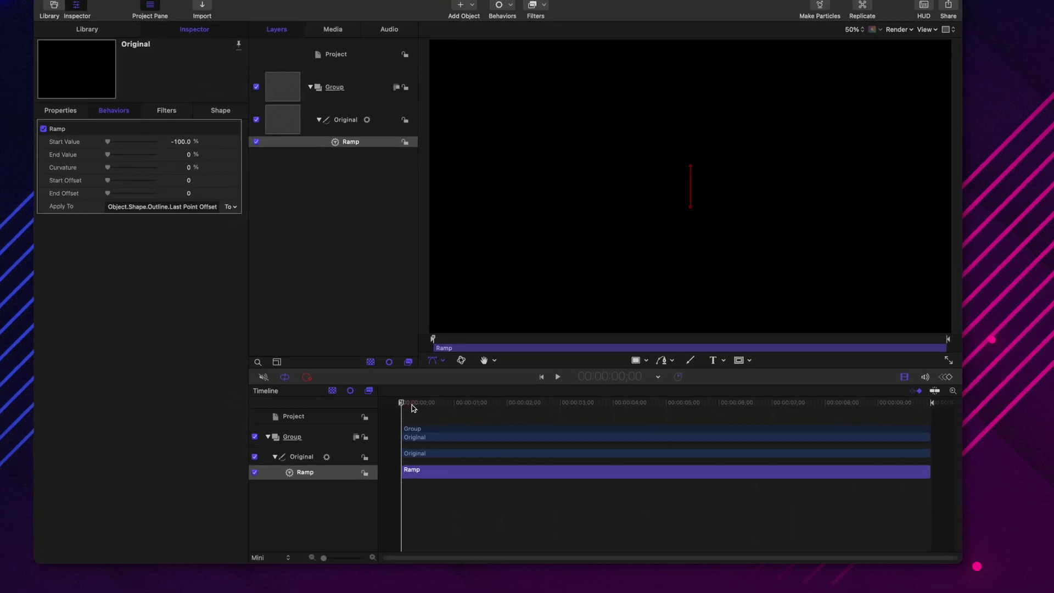
pyautogui.moveTo(327, 366); pyautogui.dragTo(330, 367)
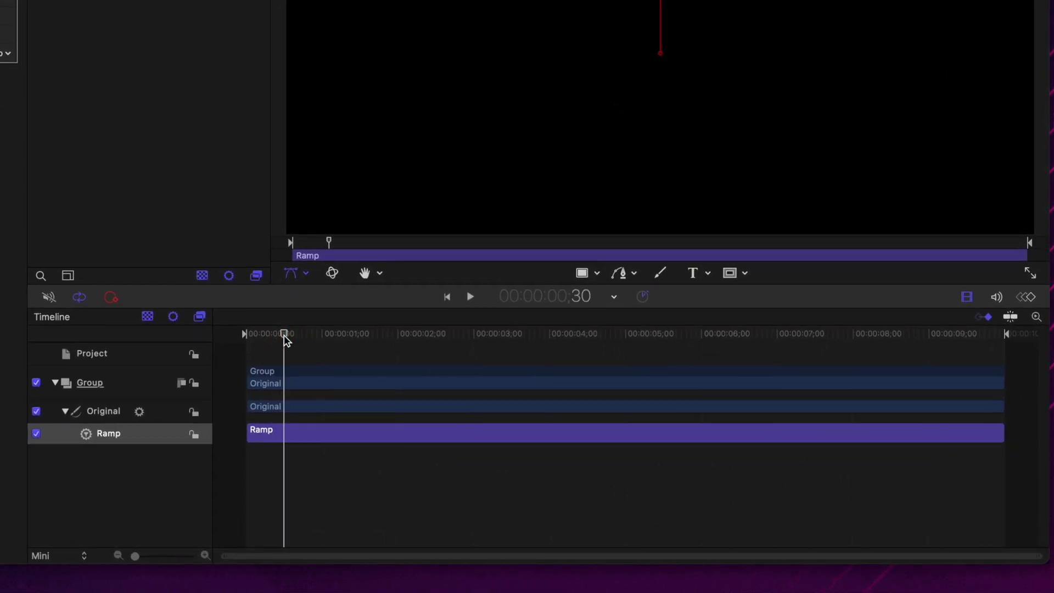
pyautogui.press('o')
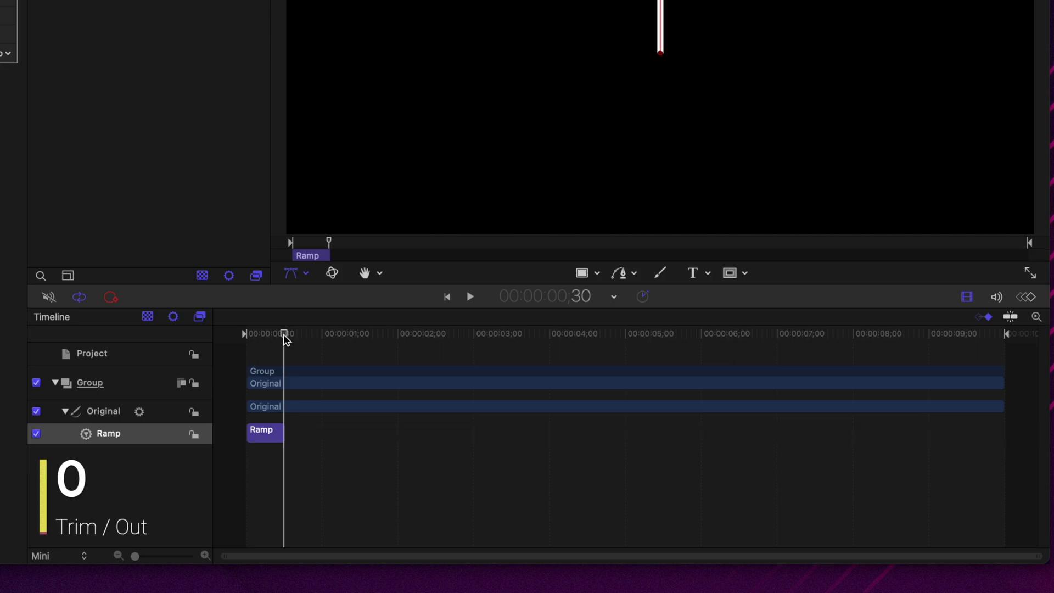
pyautogui.moveTo(283, 333); pyautogui.dragTo(245, 335)
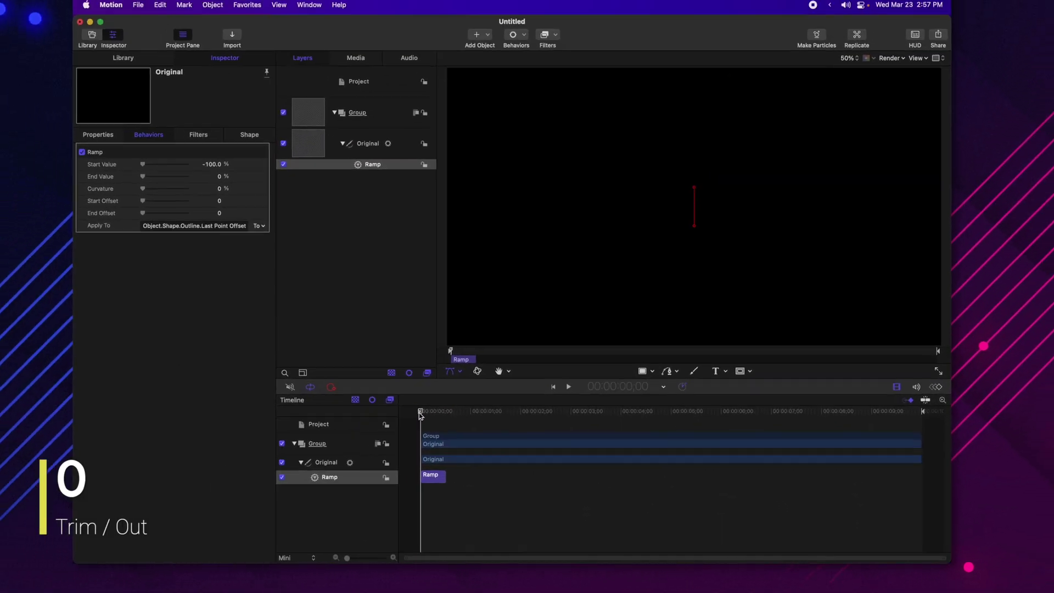
pyautogui.press('space')
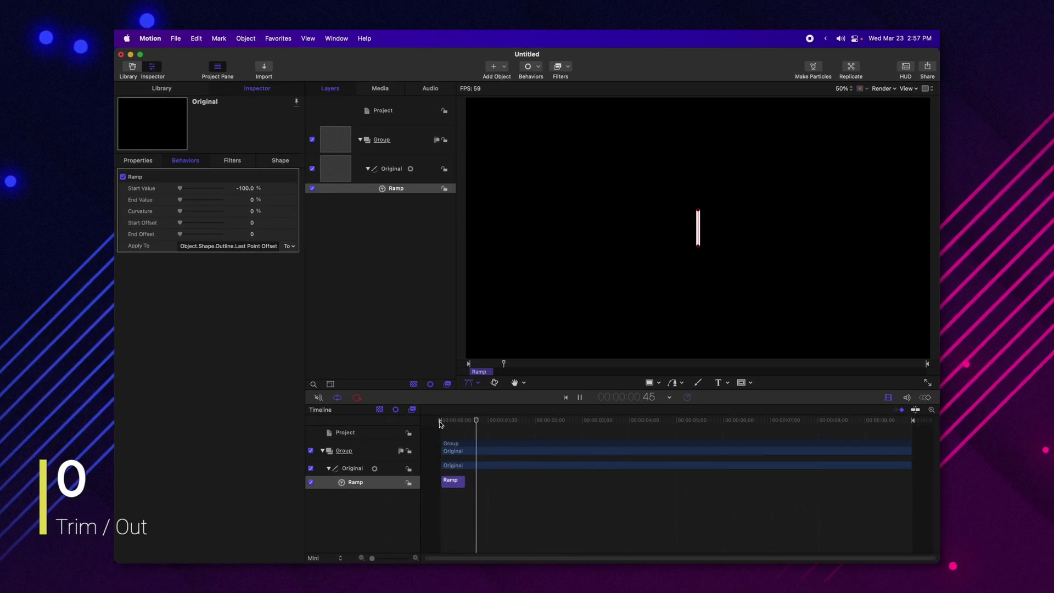
# - Raise Ramp Curvature to 100%, preview the write-on, and clone the Original layer
pyautogui.click(458, 420)
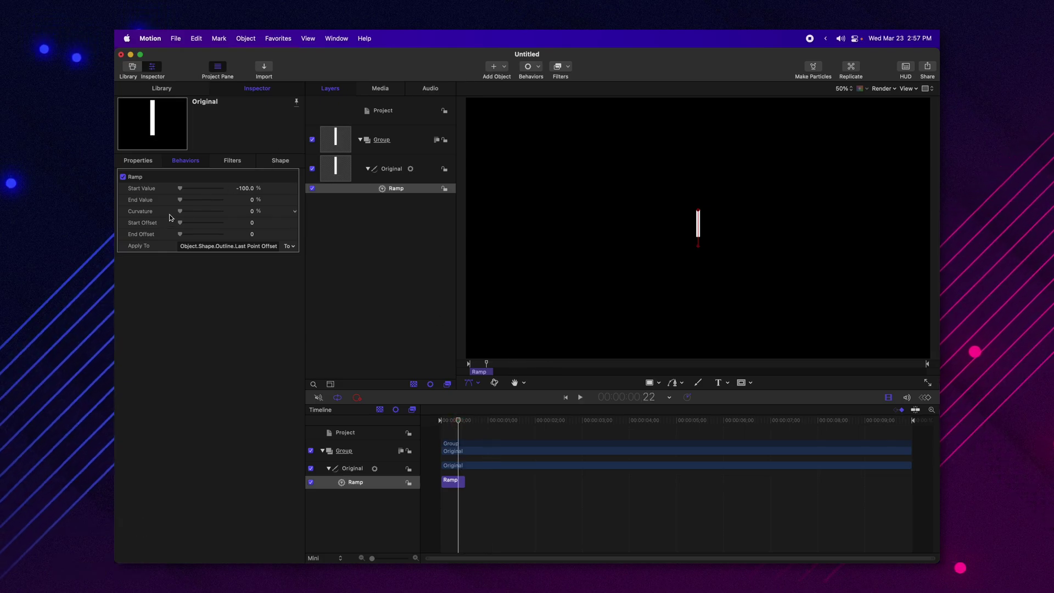
pyautogui.moveTo(180, 212); pyautogui.dragTo(222, 211)
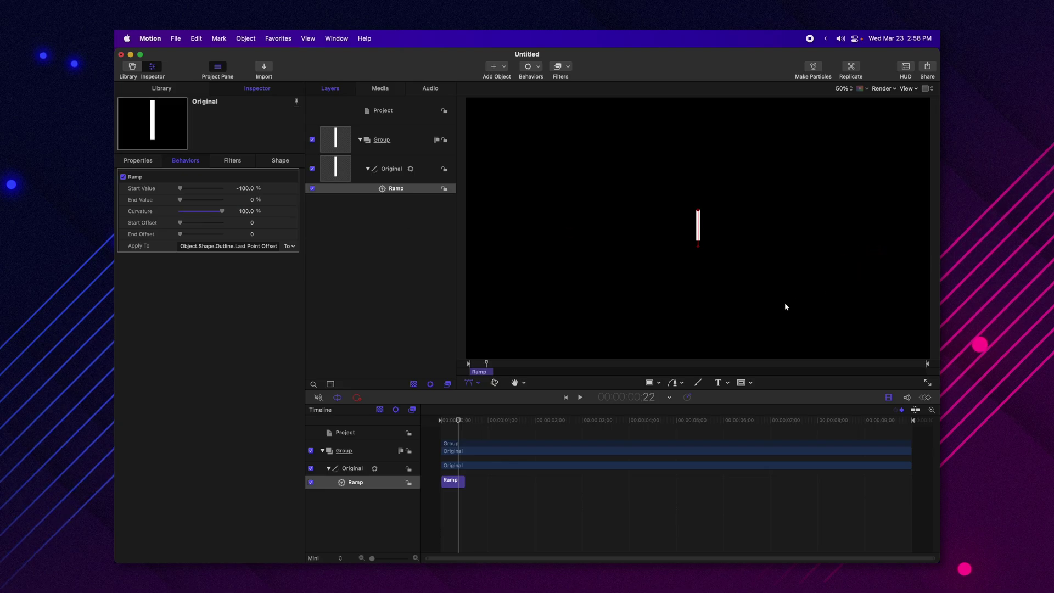
pyautogui.click(442, 421)
pyautogui.press('space')
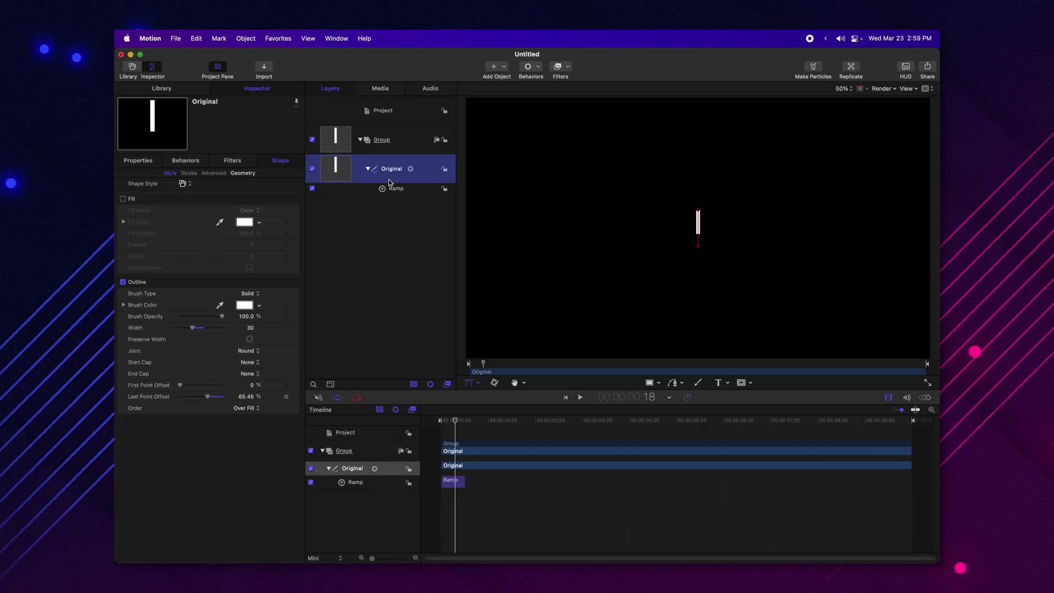
pyautogui.press('k')
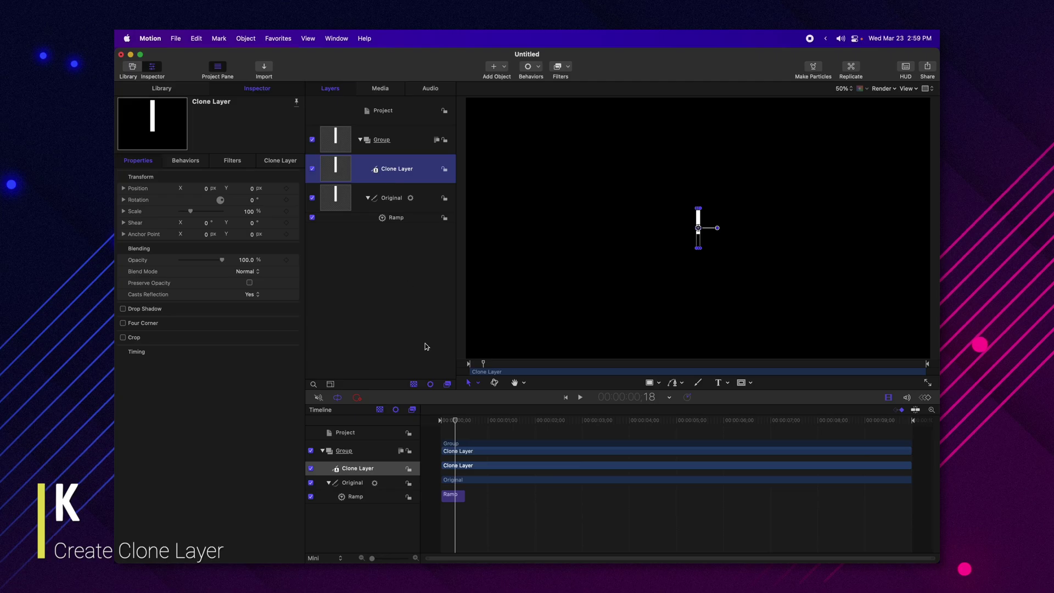
# - Hide the Original layer and drag the reference screenshot Screen Shot 2022-03-23 at 2.52.29 PM into the canvas
pyautogui.click(312, 198)
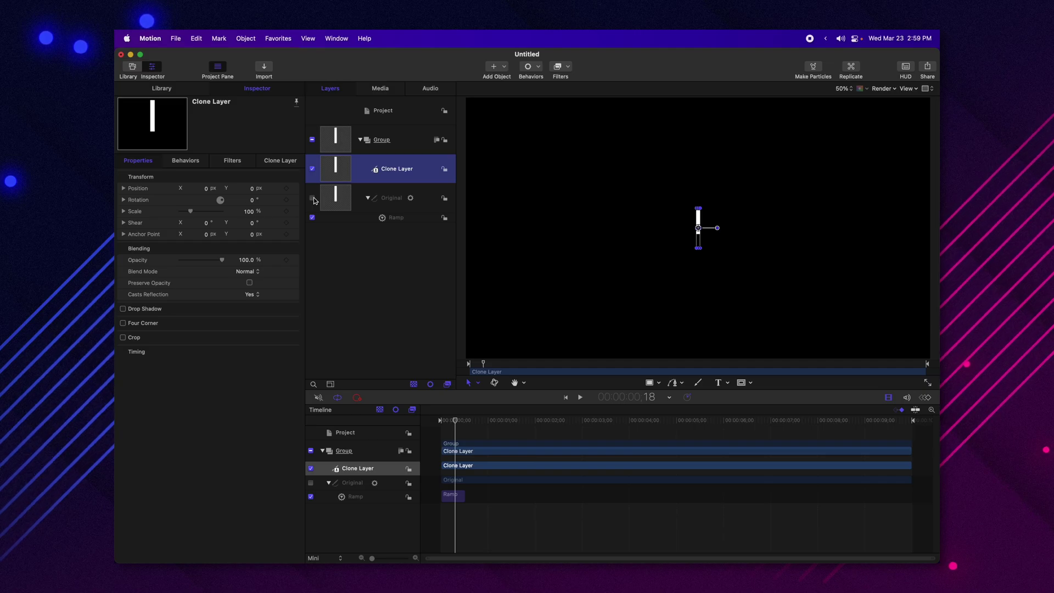
pyautogui.click(453, 420)
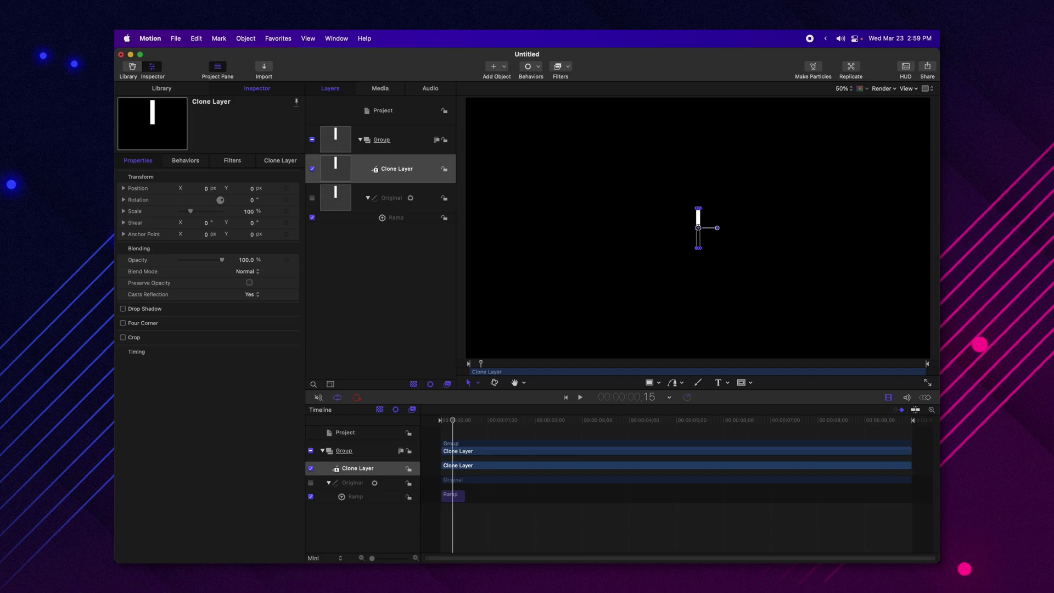
pyautogui.moveTo(908, 206); pyautogui.dragTo(687, 221)
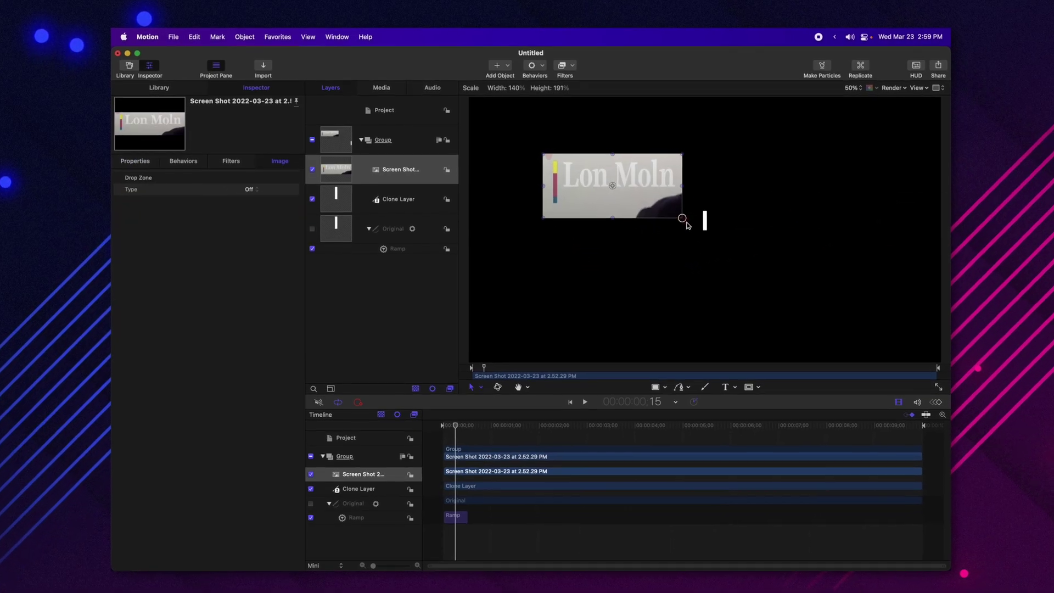
# - Enlarge and raise the reference screenshot, then rename the clone layer 'Line Blue'
pyautogui.moveTo(615, 191); pyautogui.dragTo(613, 165)
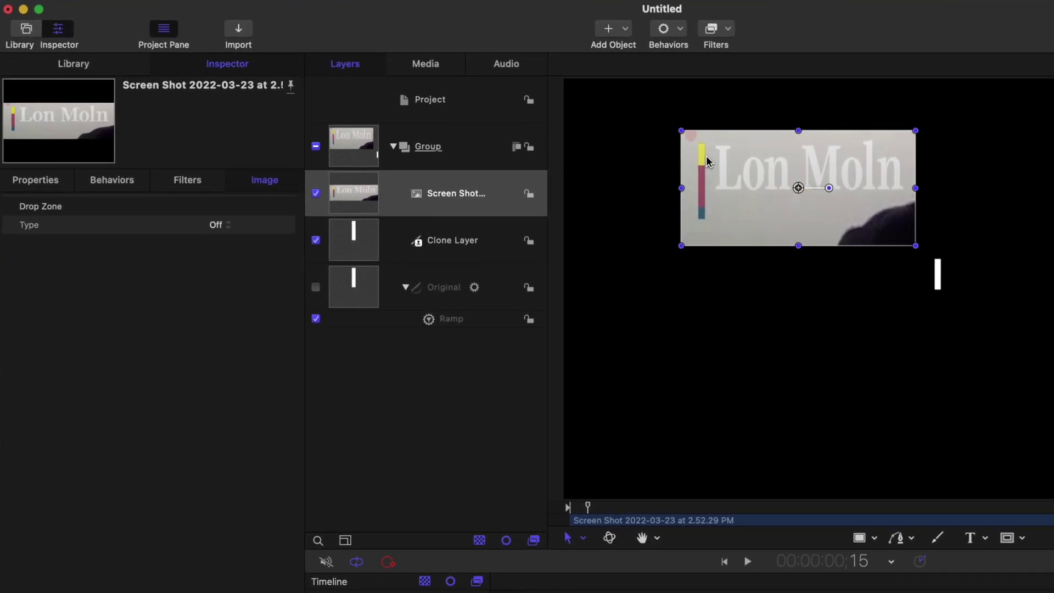
pyautogui.click(453, 242)
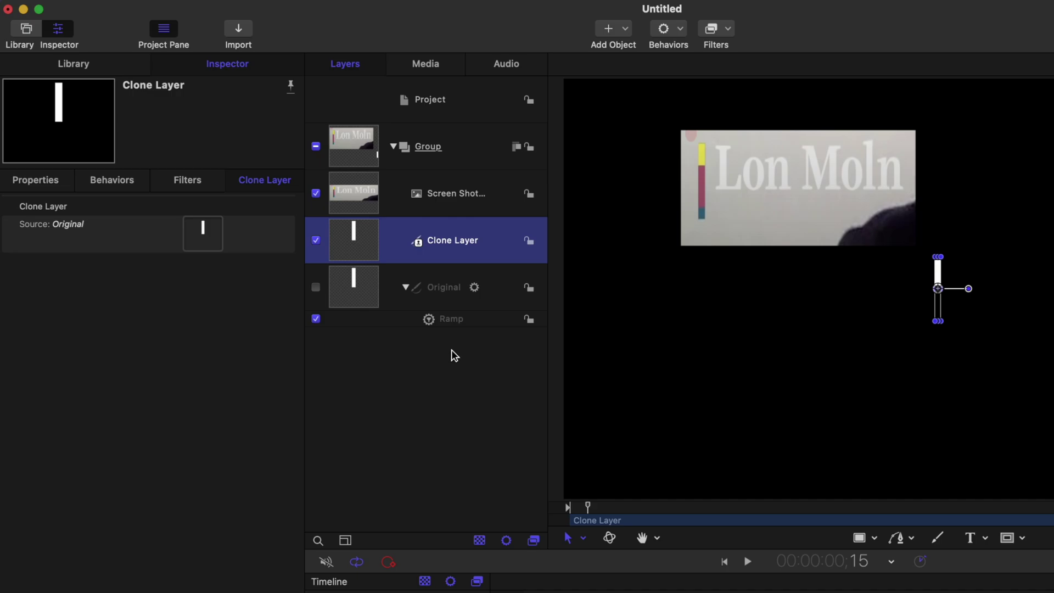
pyautogui.doubleClick(453, 240)
pyautogui.write('Line 1')
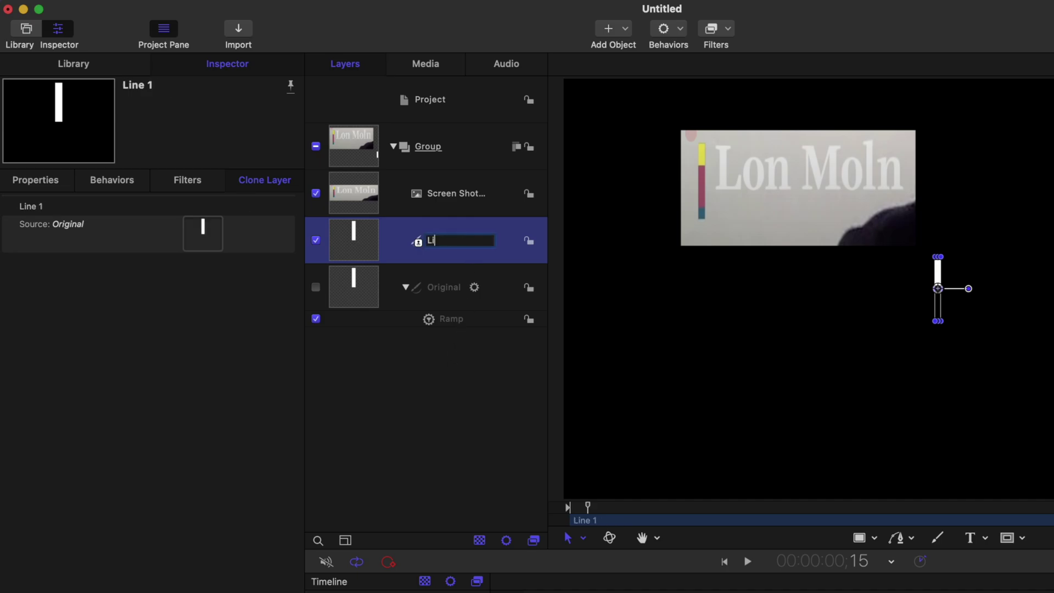
pyautogui.write('ue')
pyautogui.press('Return')
# - Add a Colorize filter to Line Blue, sampling the reference's blue bar for Remap White To
pyautogui.click(727, 31)
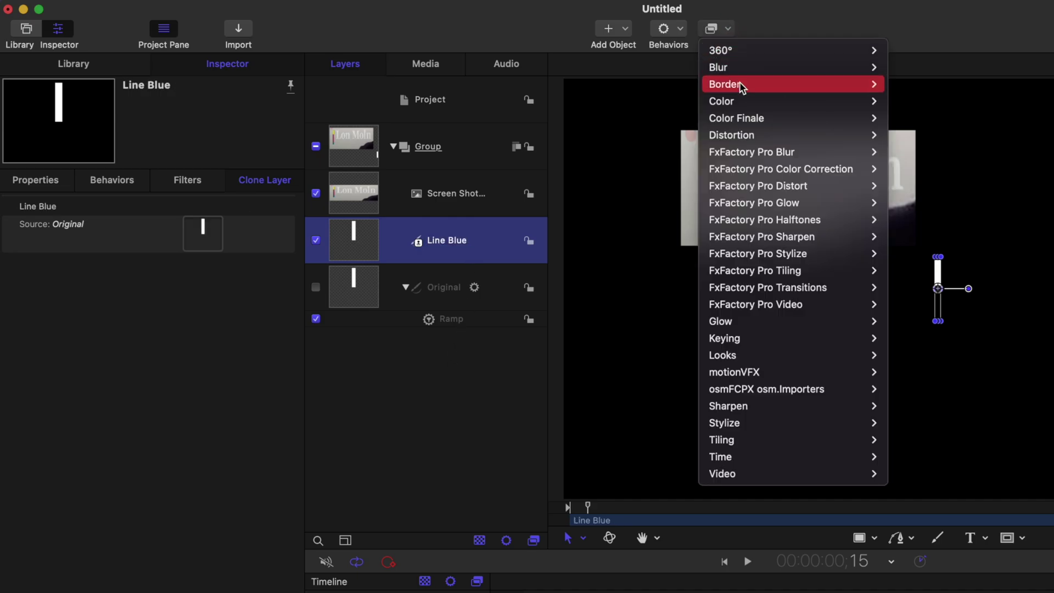
pyautogui.moveTo(745, 101)
pyautogui.click(914, 202)
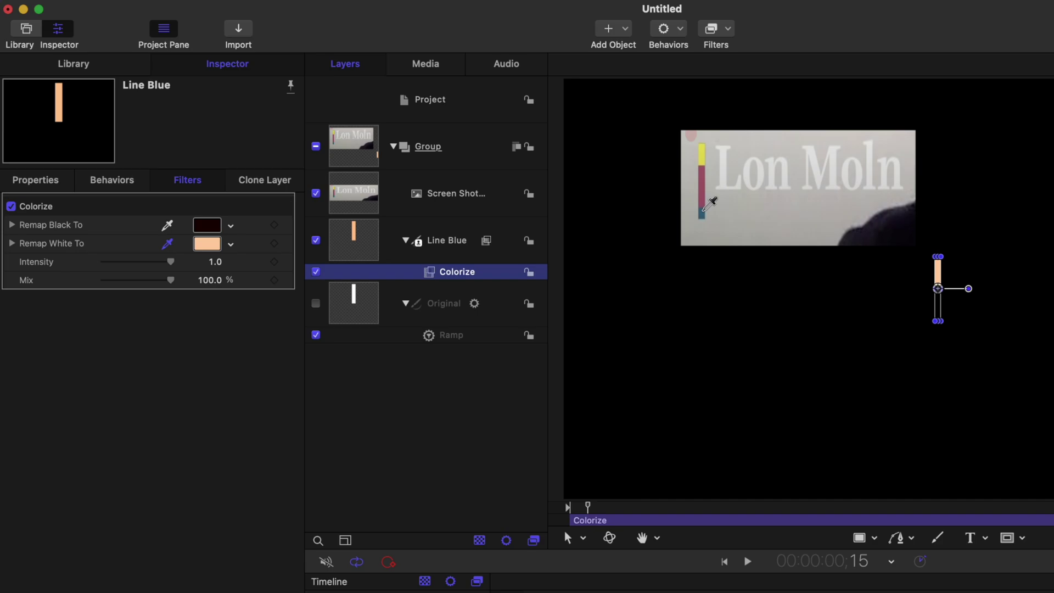
pyautogui.click(702, 210)
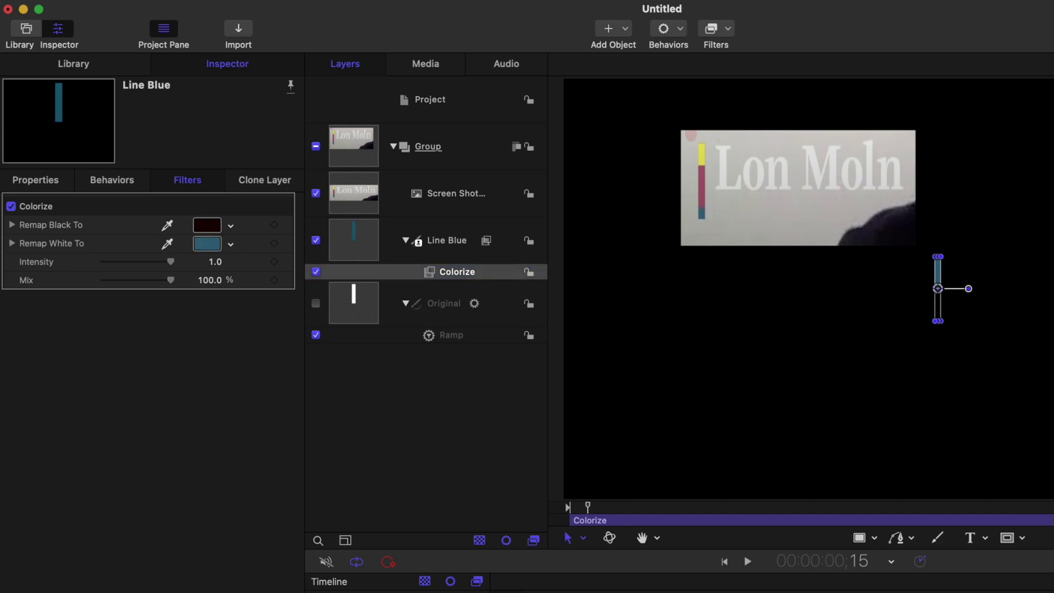
pyautogui.click(450, 247)
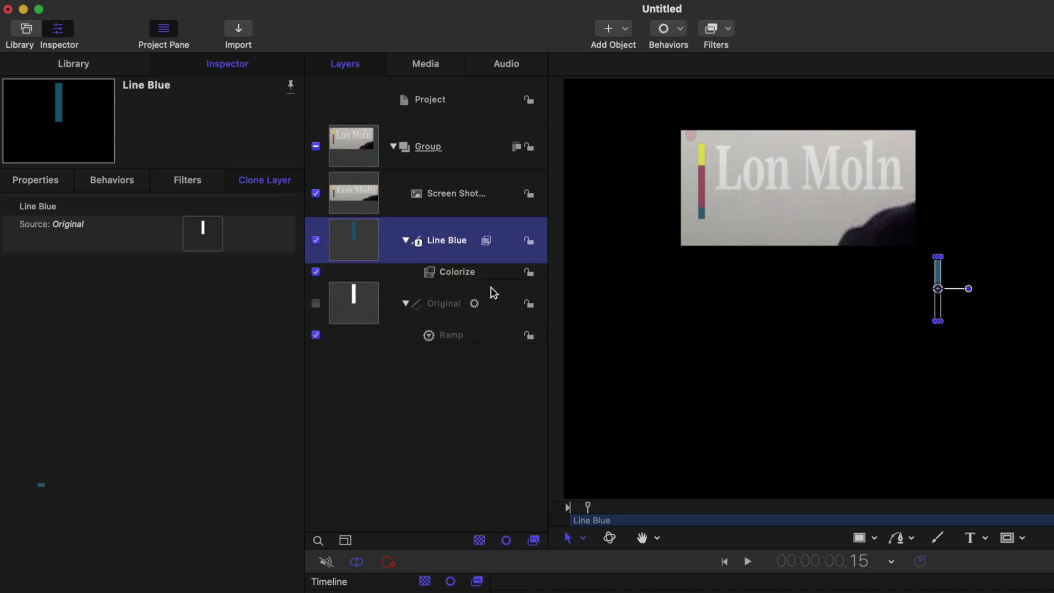
# - Duplicate Line Blue and recolour the copy pink by sampling the reference's pink bar
pyautogui.press('super+d')
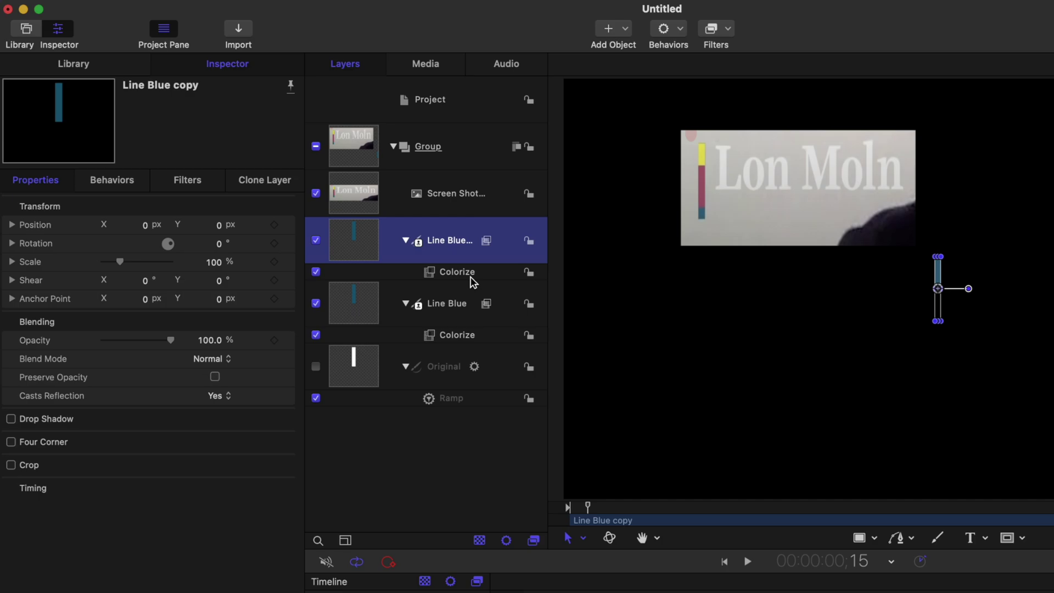
pyautogui.click(461, 336)
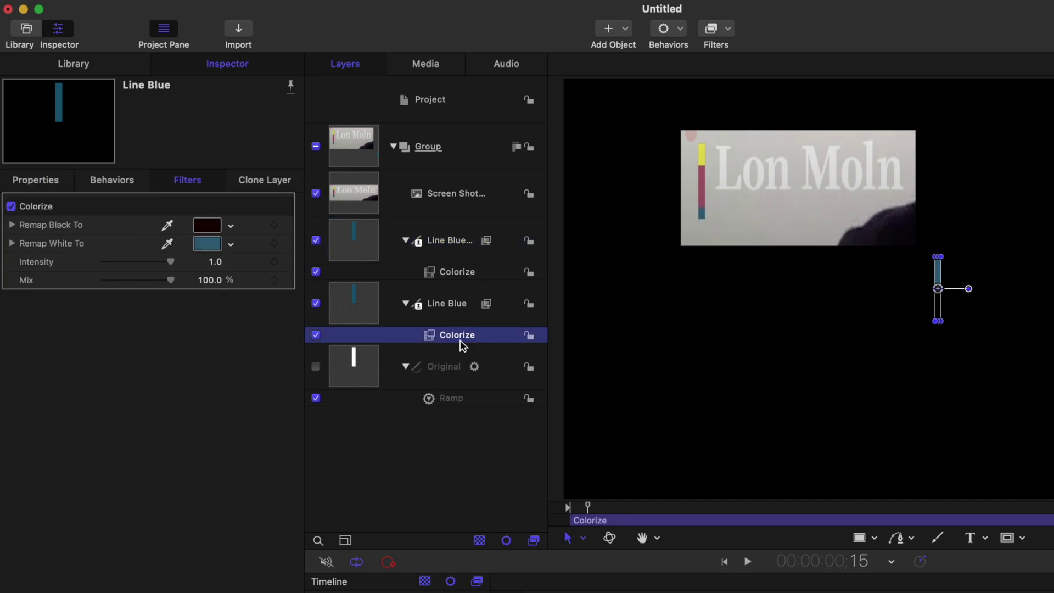
pyautogui.click(458, 272)
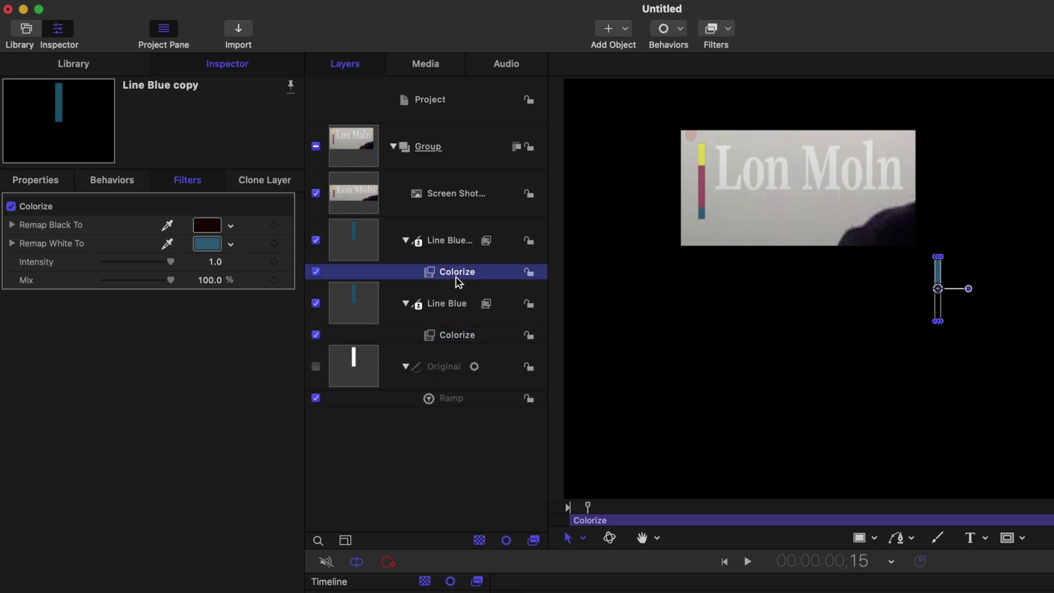
pyautogui.click(441, 239)
pyautogui.click(455, 373)
pyautogui.click(383, 245)
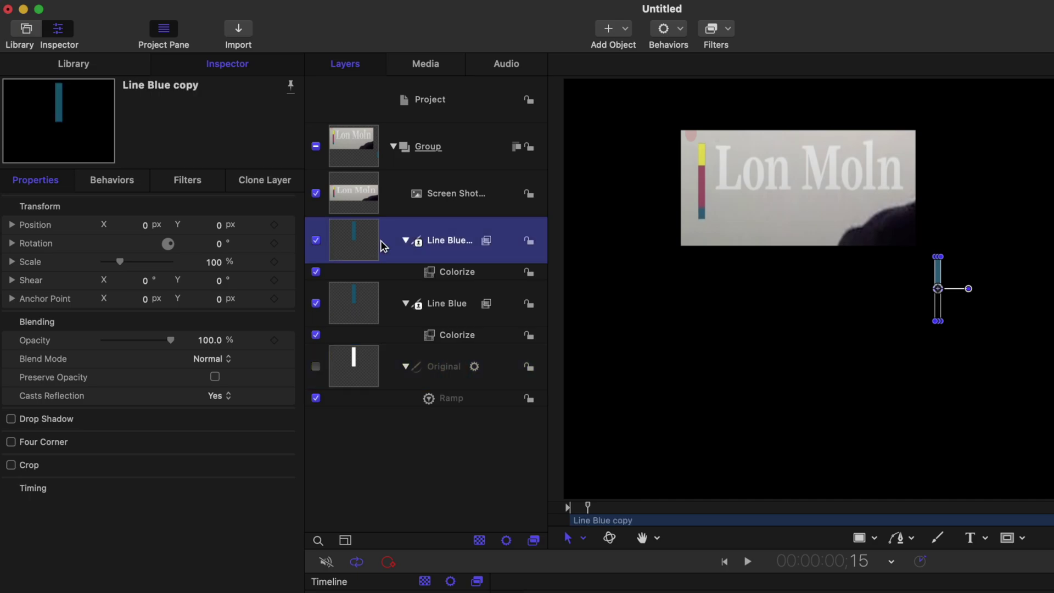
pyautogui.click(461, 270)
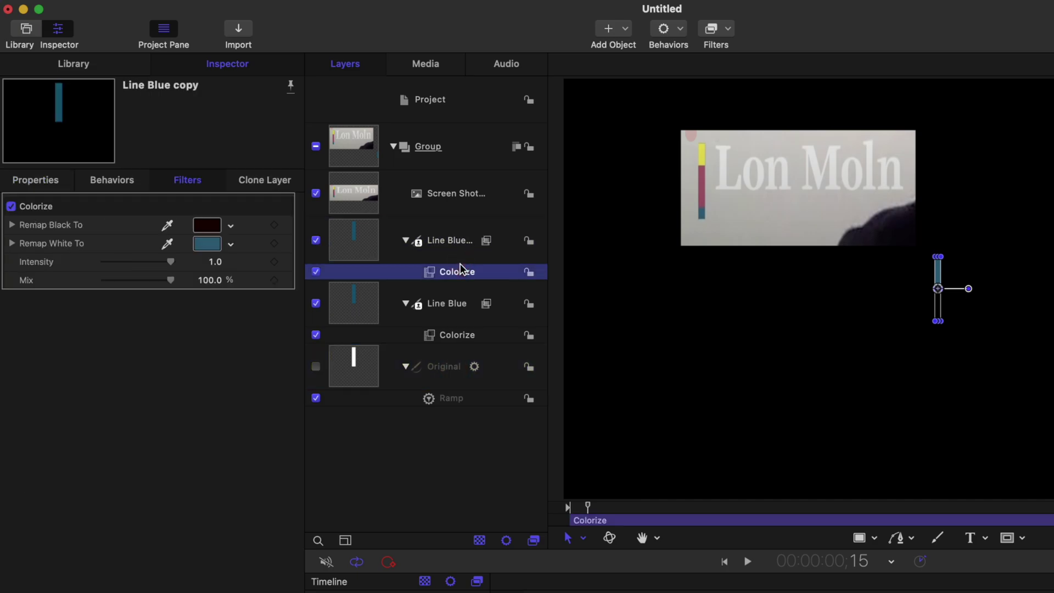
pyautogui.click(168, 243)
pyautogui.click(700, 179)
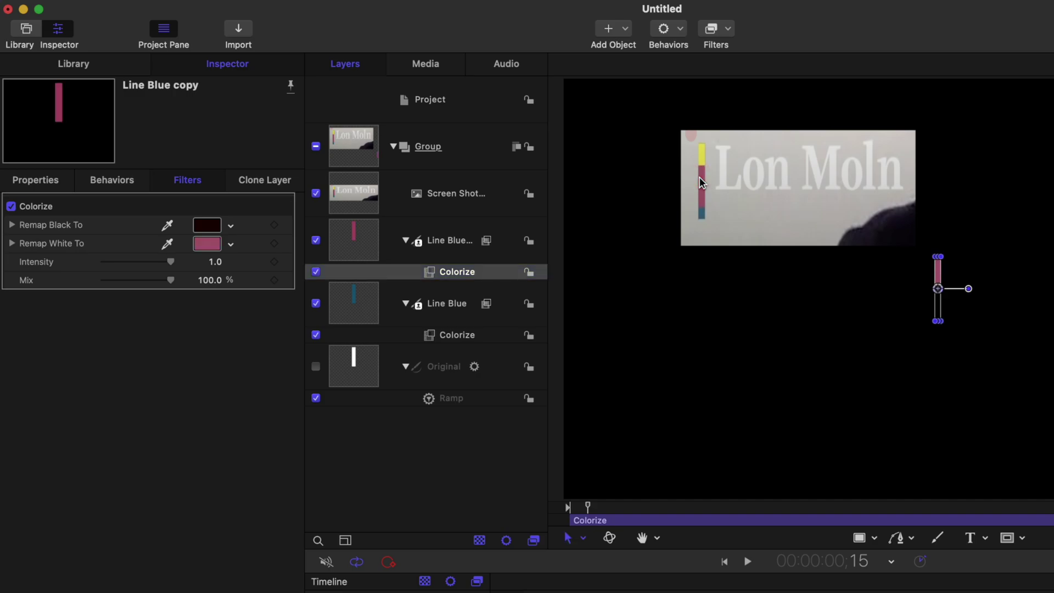
# - Duplicate the pink line and recolour the new copy yellow from the reference's yellow bar
pyautogui.click(447, 240)
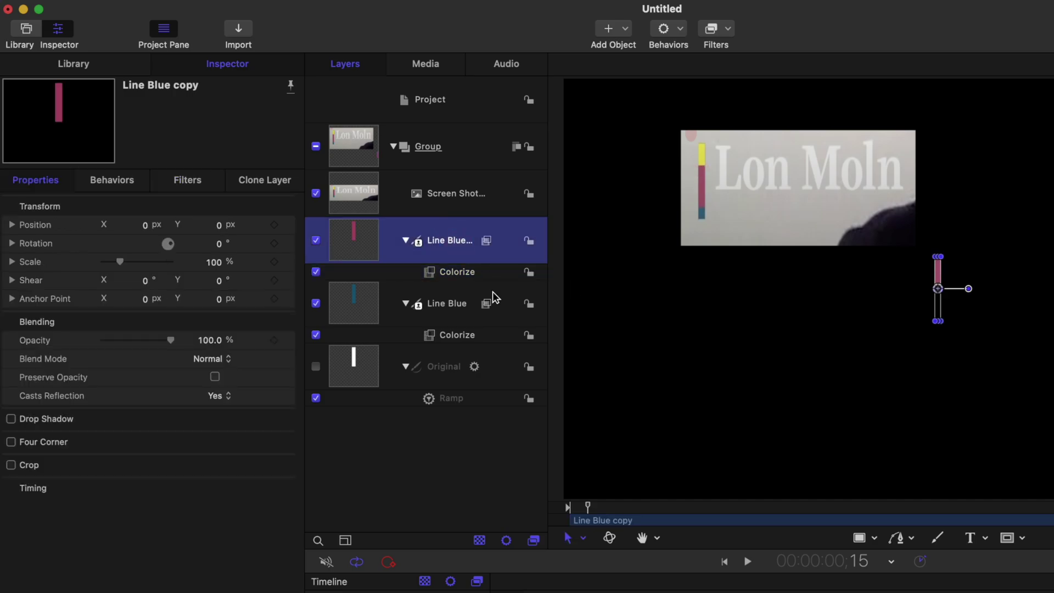
pyautogui.press('super+d')
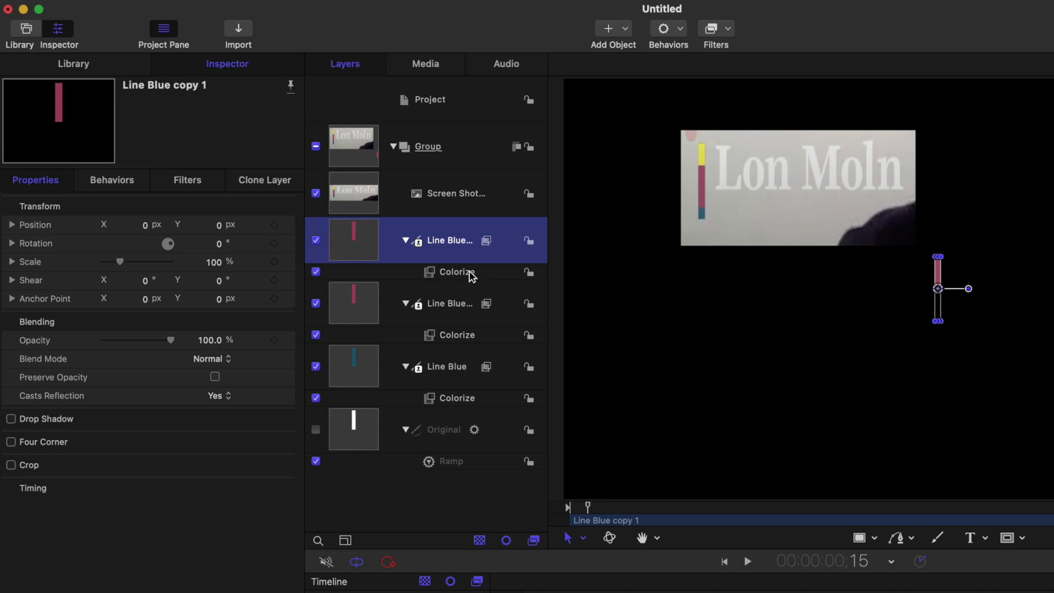
pyautogui.click(471, 273)
pyautogui.click(169, 246)
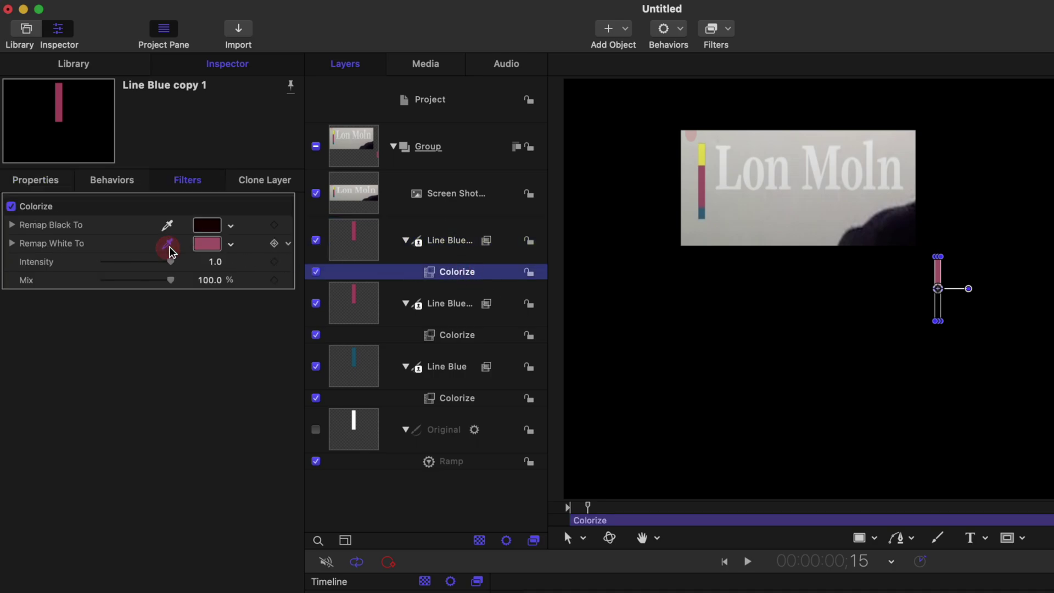
pyautogui.click(704, 149)
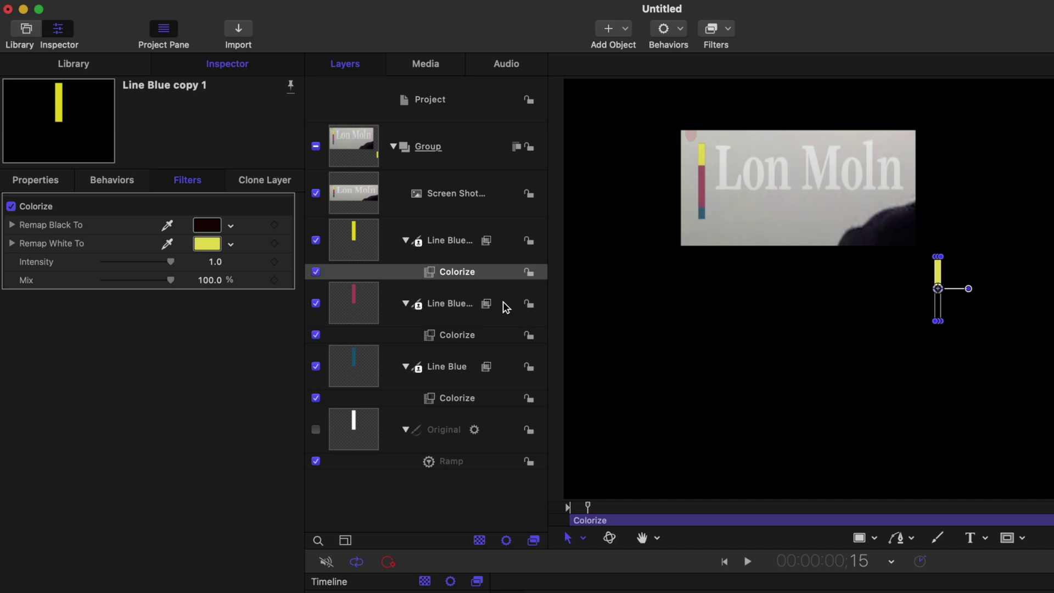
pyautogui.click(506, 588)
# - Rename the duplicated line layers 'Red' and 'Yellow'
pyautogui.press('space')
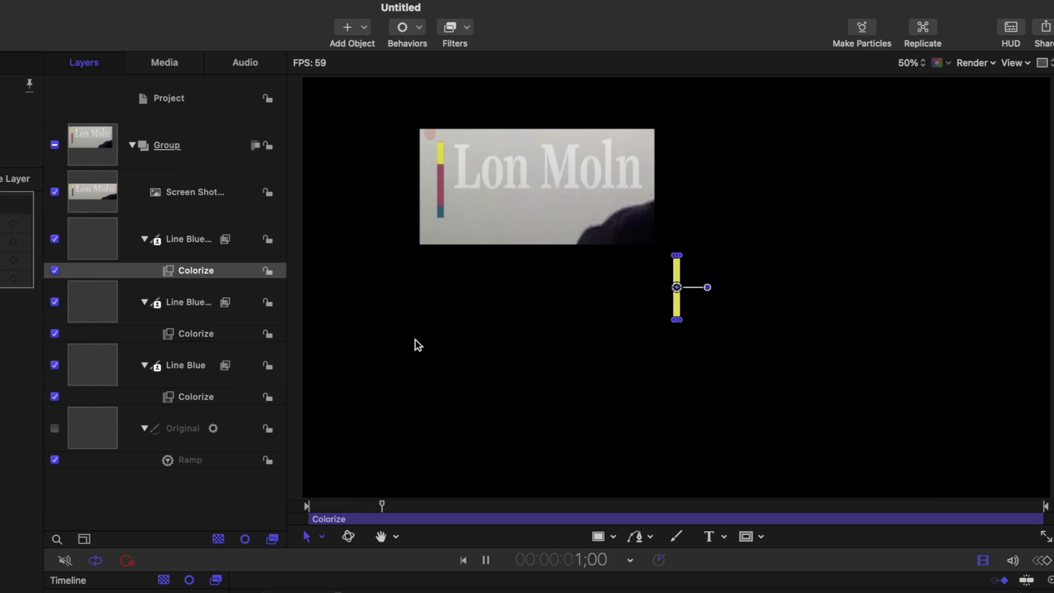
pyautogui.click(497, 368)
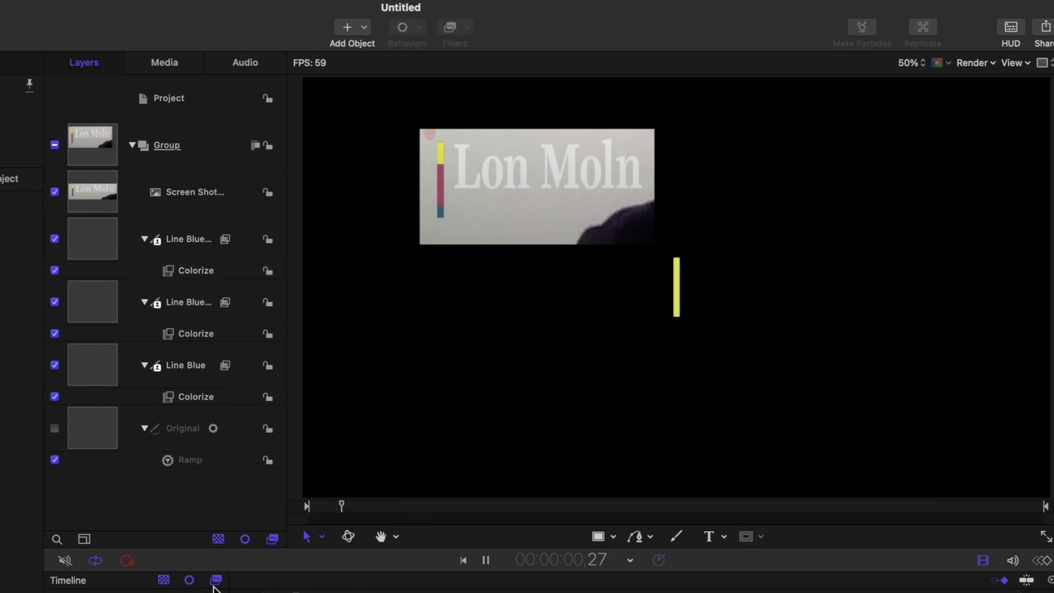
pyautogui.click(185, 250)
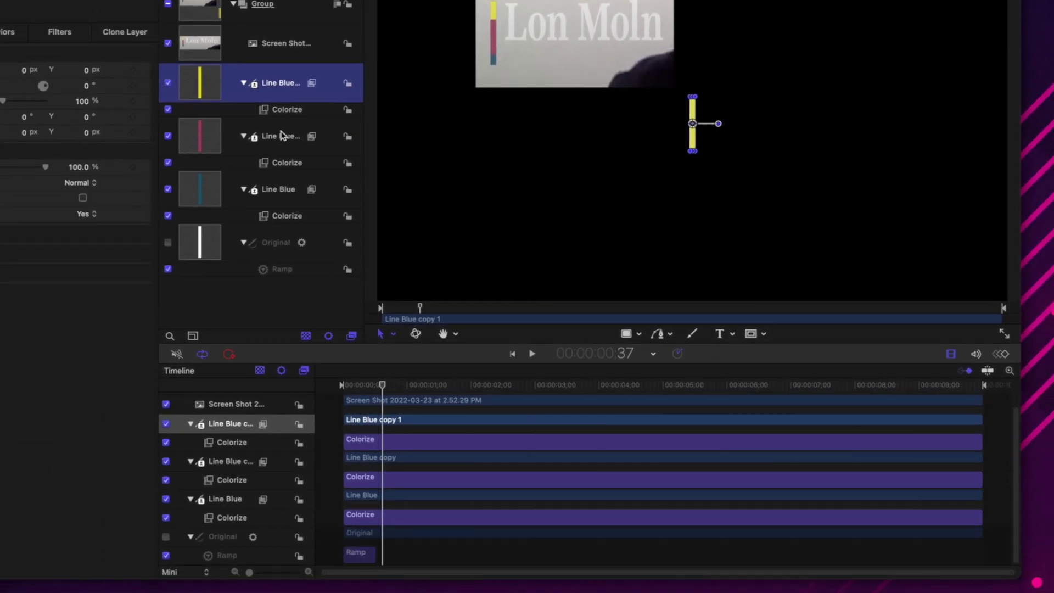
pyautogui.doubleClick(281, 136)
pyautogui.write('Red')
pyautogui.click(280, 96)
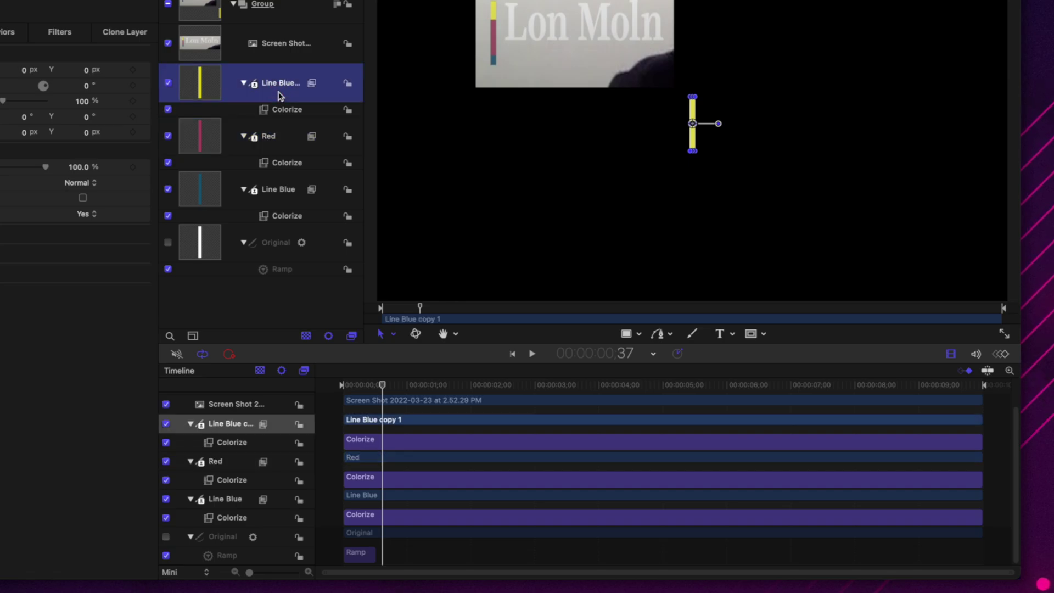
pyautogui.doubleClick(280, 83)
pyautogui.write('Yellow')
pyautogui.press('Return')
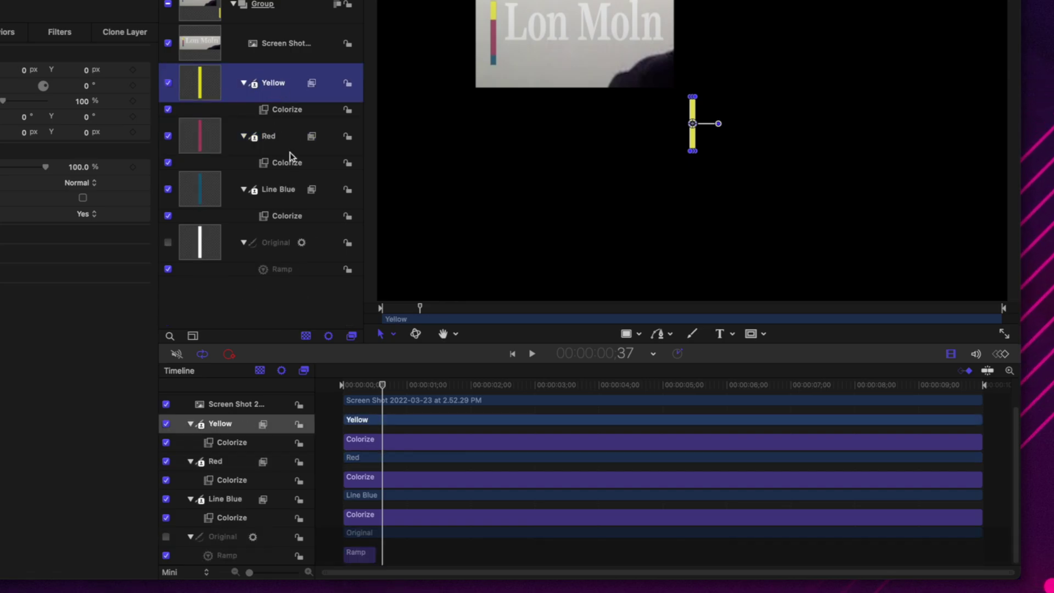
# - Delay the Red clip to start at frame 7 and Yellow around frame 19, then preview
pyautogui.click(289, 152)
pyautogui.moveTo(372, 460); pyautogui.dragTo(378, 459)
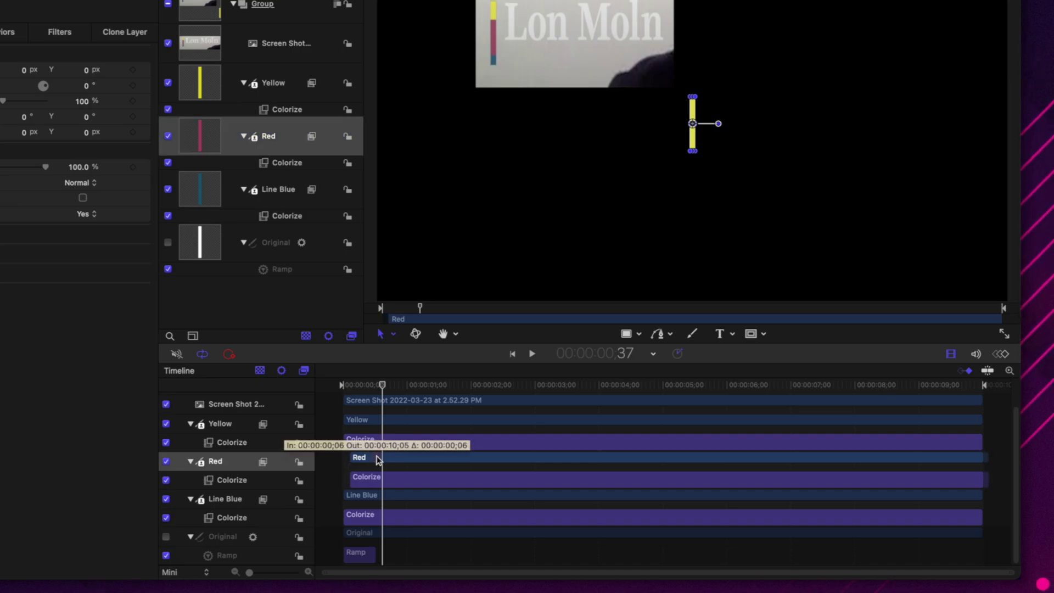
pyautogui.moveTo(378, 458); pyautogui.dragTo(381, 460)
pyautogui.click(355, 383)
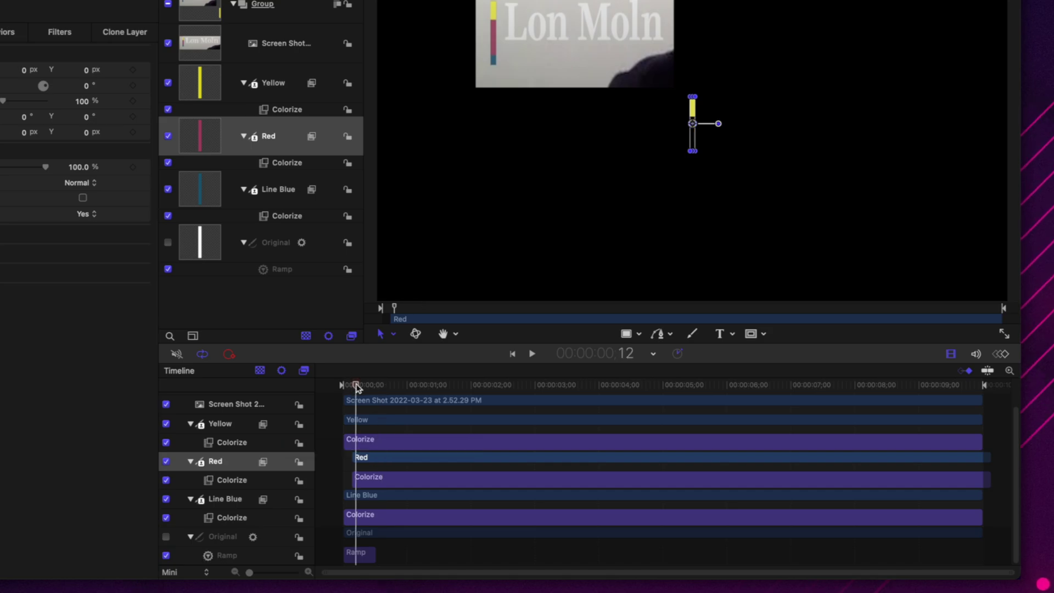
pyautogui.moveTo(362, 421); pyautogui.dragTo(383, 421)
pyautogui.click(348, 369)
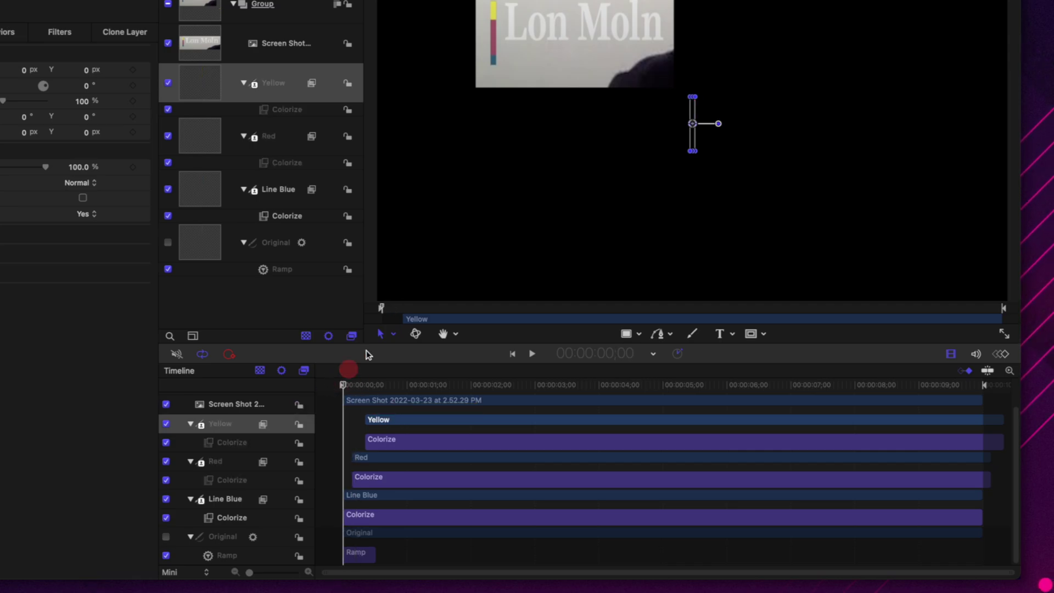
pyautogui.click(391, 286)
pyautogui.press('space')
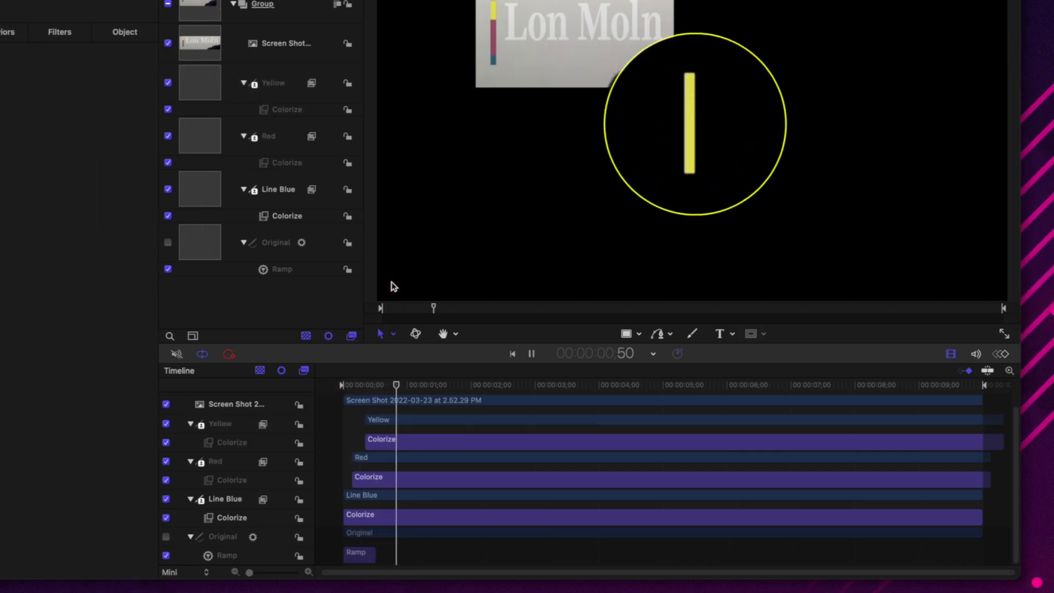
pyautogui.click(314, 385)
pyautogui.press('space')
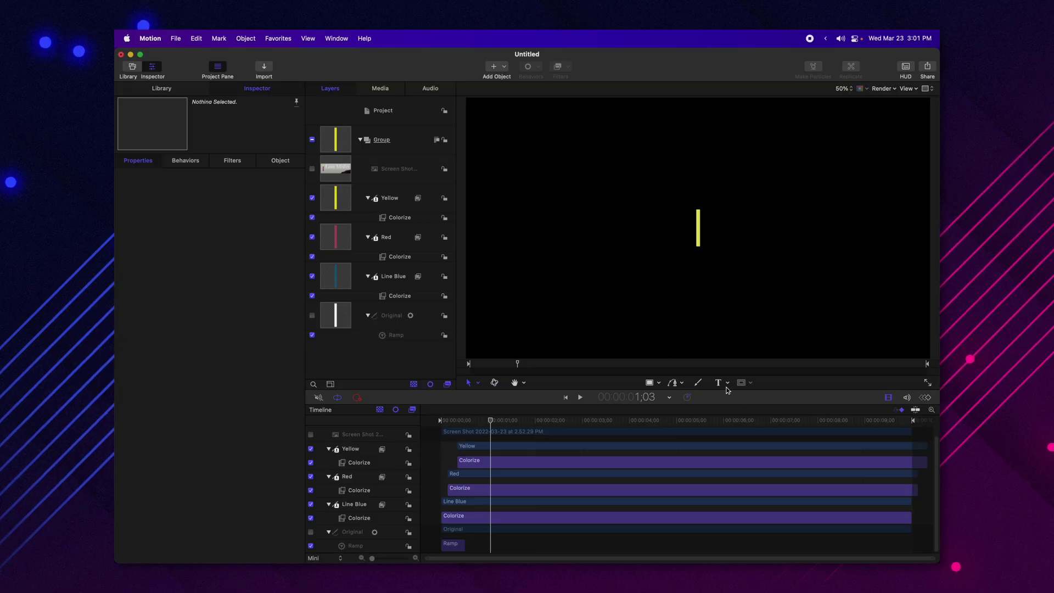
# - Create a 'DYLAN BATES' text layer in Black weight at size 250
pyautogui.click(718, 217)
pyautogui.write('DYLAN BATES')
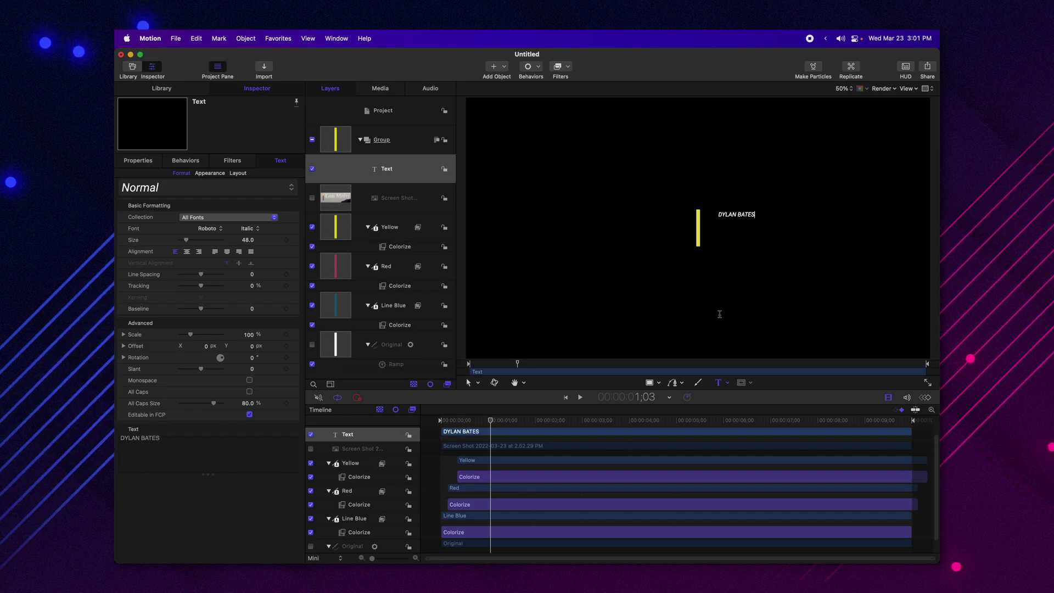
pyautogui.press('super+a')
pyautogui.click(253, 229)
pyautogui.click(266, 329)
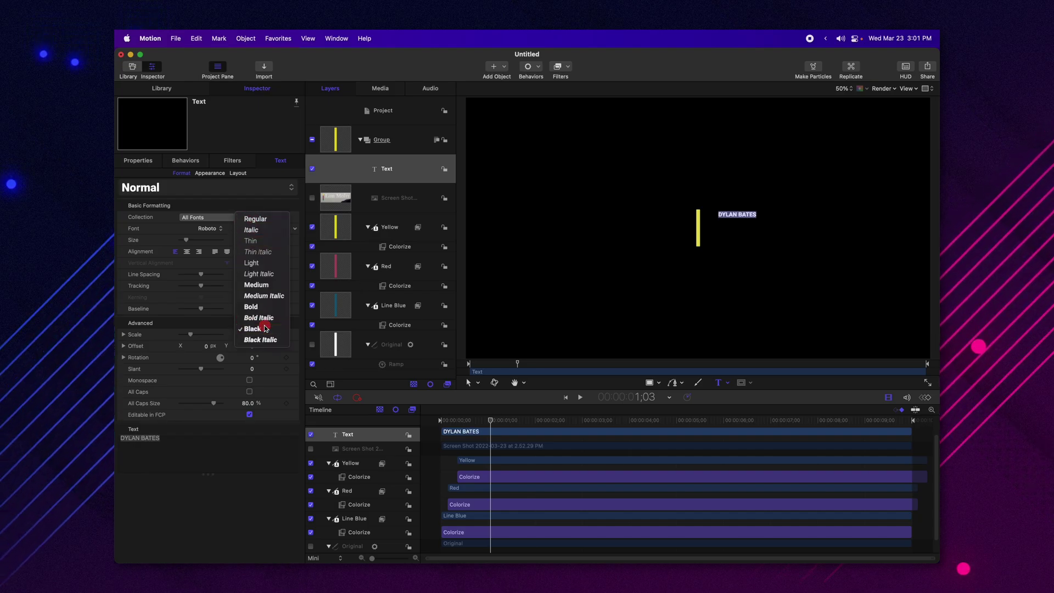
pyautogui.moveTo(189, 238); pyautogui.dragTo(204, 240)
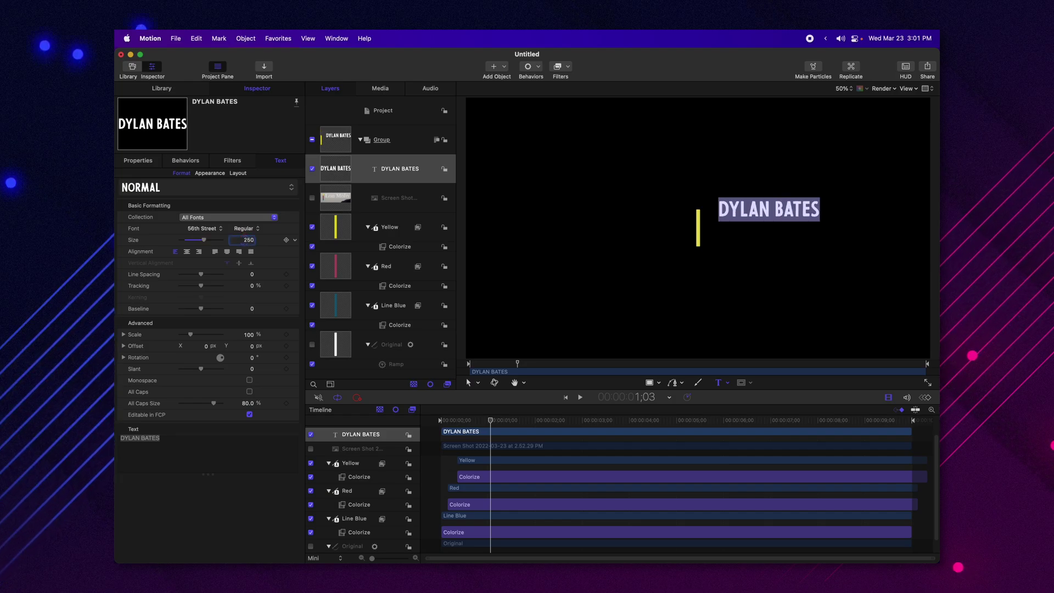
pyautogui.press('Return')
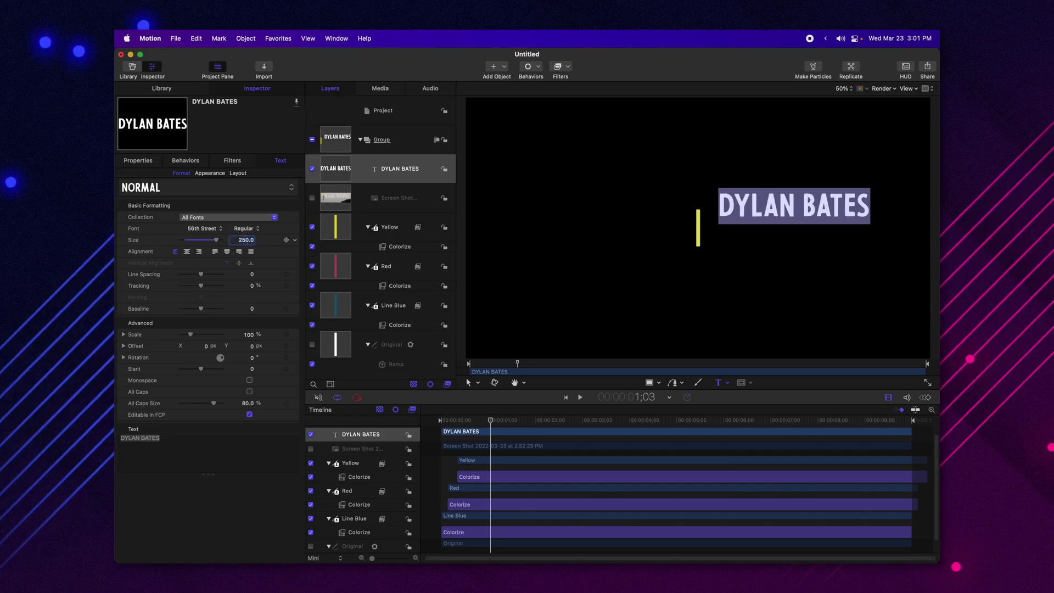
# - Move the name text so it sits just right of the yellow line
pyautogui.click(405, 207)
pyautogui.click(767, 208)
pyautogui.moveTo(767, 209); pyautogui.dragTo(752, 222)
pyautogui.click(658, 320)
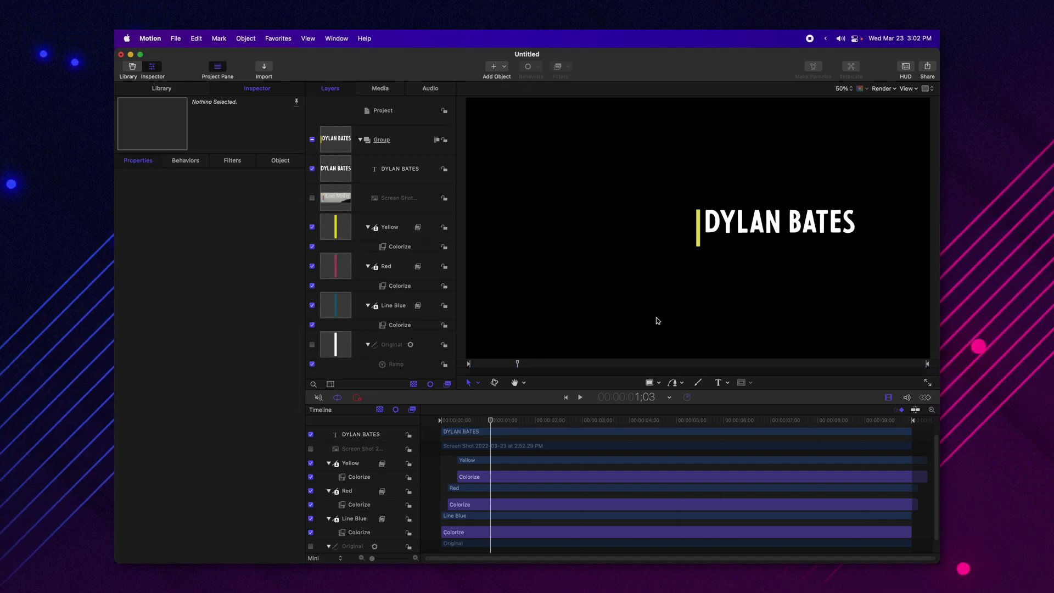
pyautogui.click(739, 217)
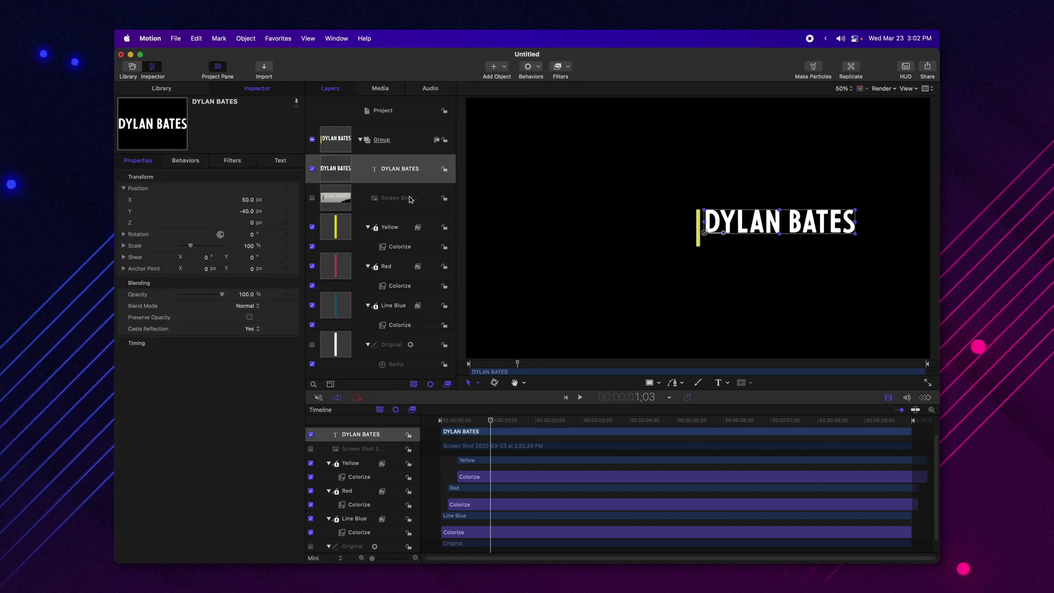
# - Duplicate the name as a smaller Roboto Thin subtitle with new role text beneath it
pyautogui.moveTo(699, 229); pyautogui.dragTo(707, 254)
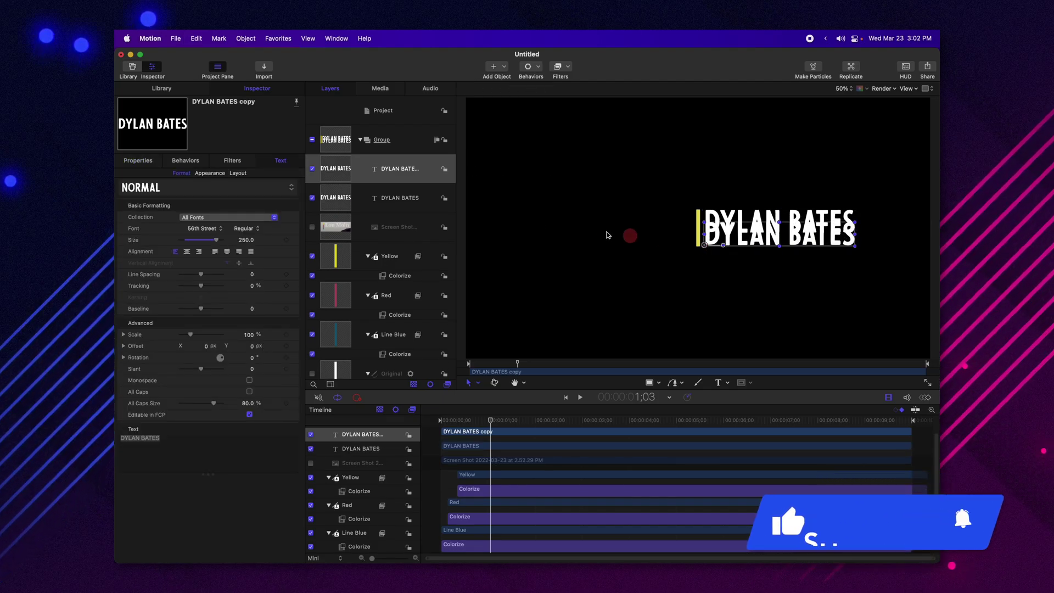
pyautogui.moveTo(246, 242)
pyautogui.mouseDown()
pyautogui.moveTo(217, 242)
pyautogui.moveTo(258, 240)
pyautogui.moveTo(230, 239)
pyautogui.mouseUp()
pyautogui.click(213, 230)
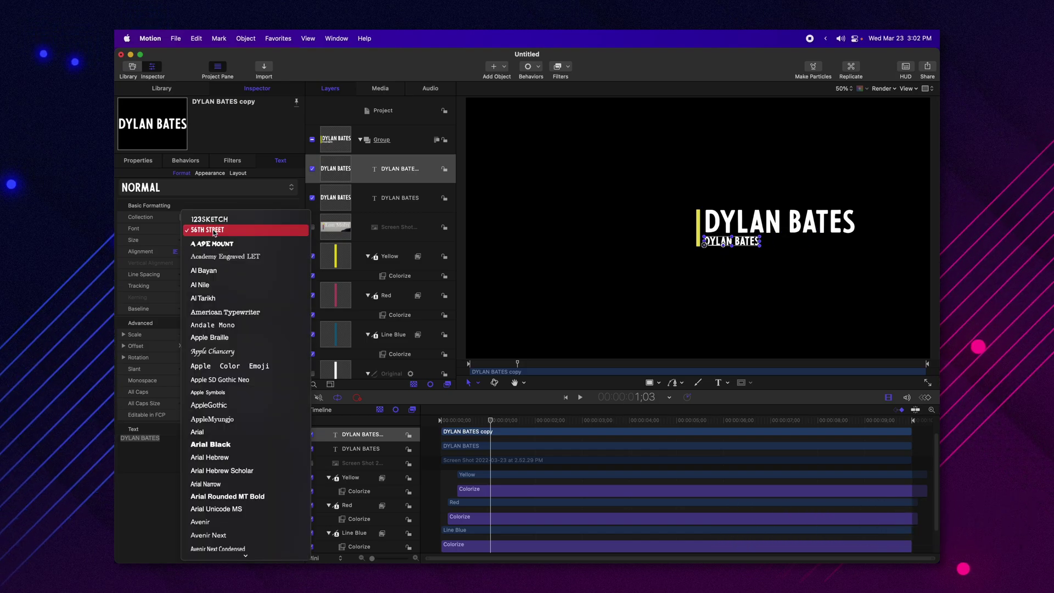
pyautogui.write('Roboto')
pyautogui.press('Return')
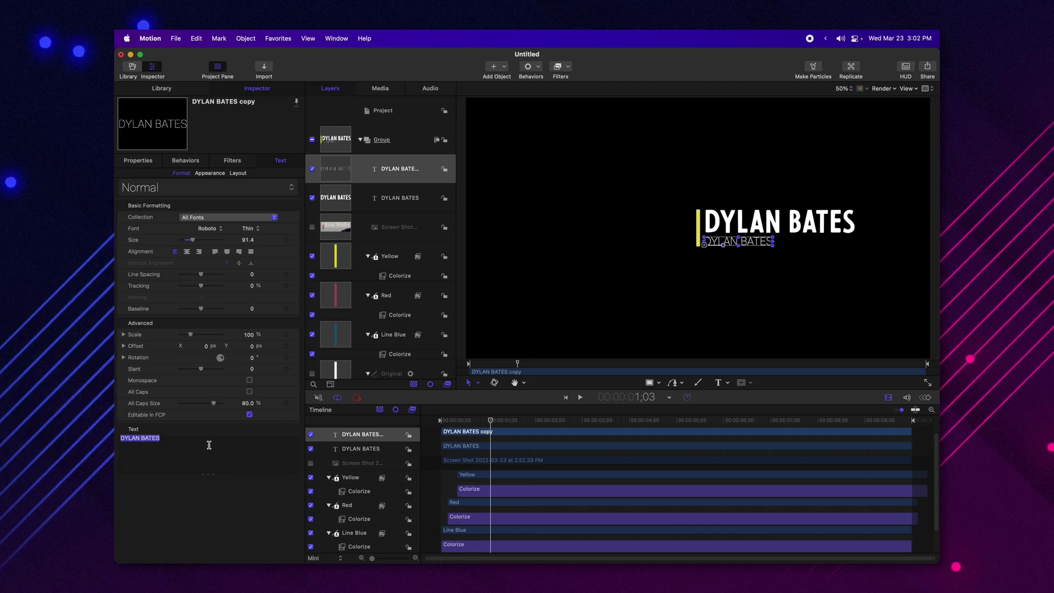
pyautogui.write('Editor Dude Man Bro')
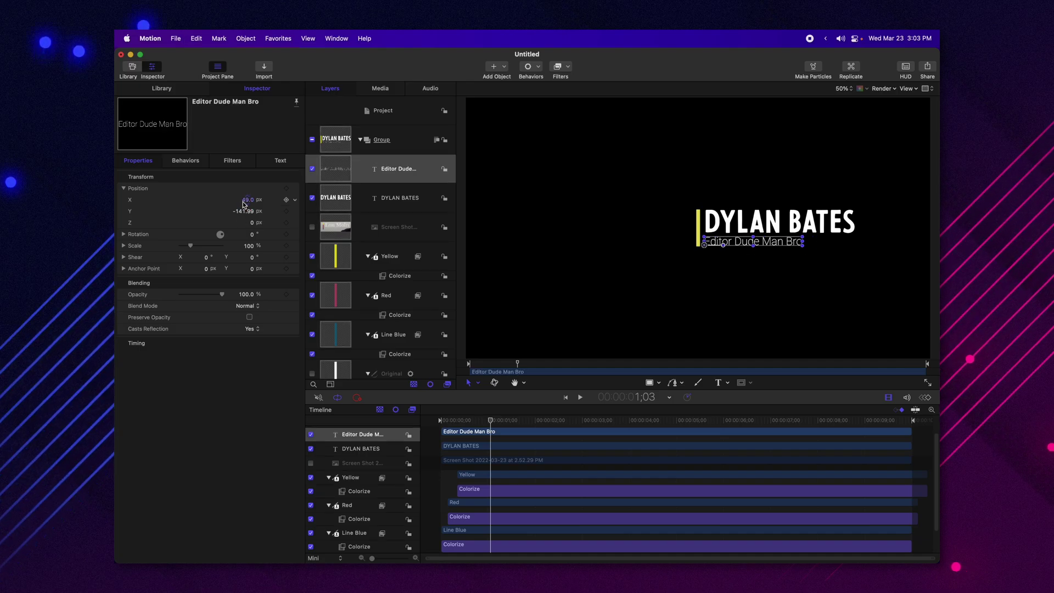
# - Begin editing the subtitle's Y position value in the Inspector
pyautogui.moveTo(243, 211); pyautogui.dragTo(244, 212)
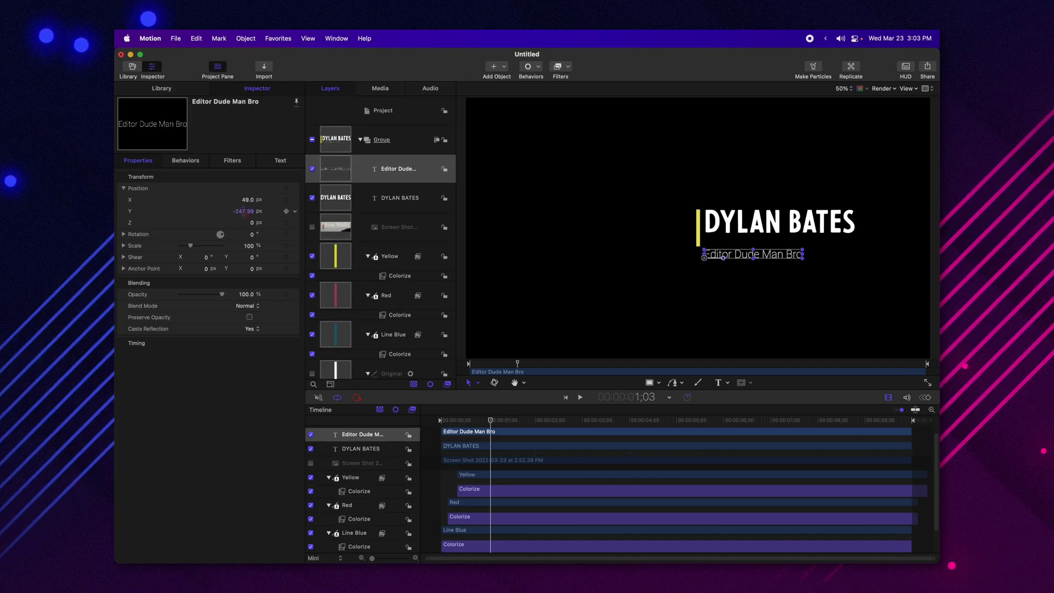
pyautogui.press('super+z')
pyautogui.click(244, 211)
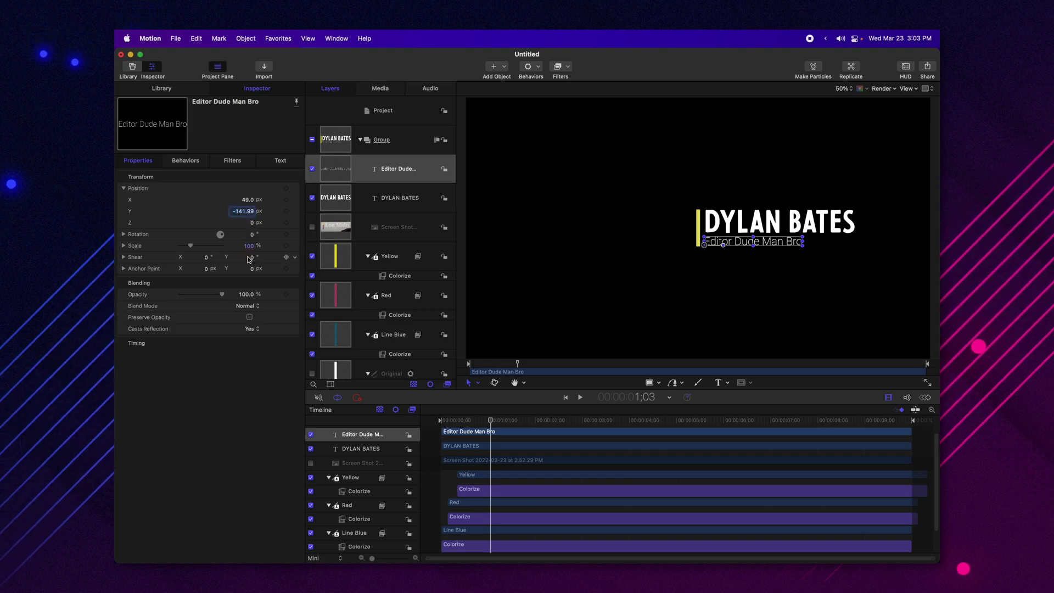
# - Set subtitle Y to -140 and add a Ramp behavior starting it 60 px higher
pyautogui.write('-140')
pyautogui.click(296, 212)
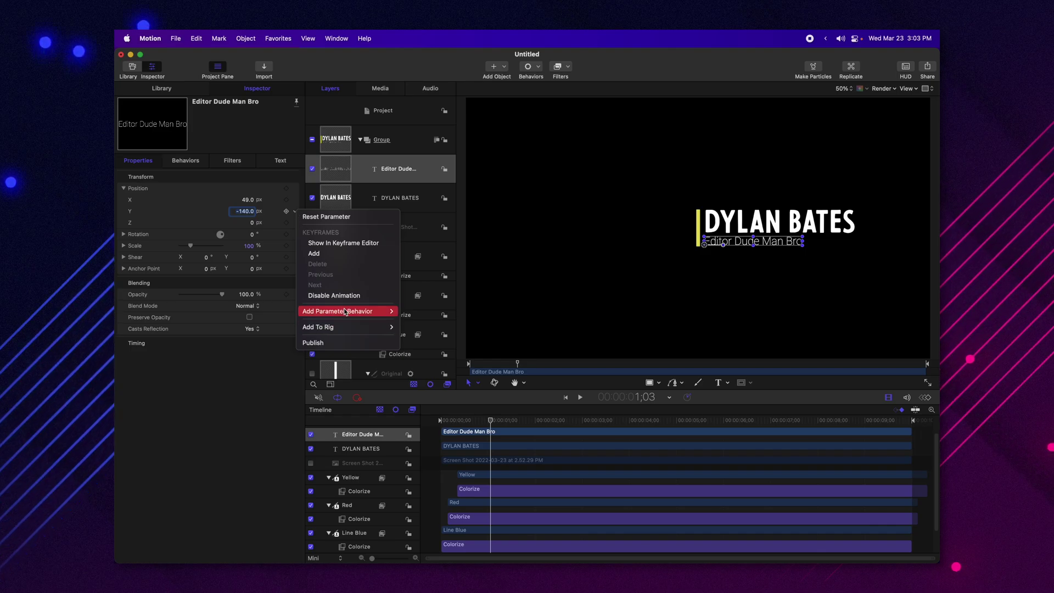
pyautogui.moveTo(351, 311)
pyautogui.click(417, 427)
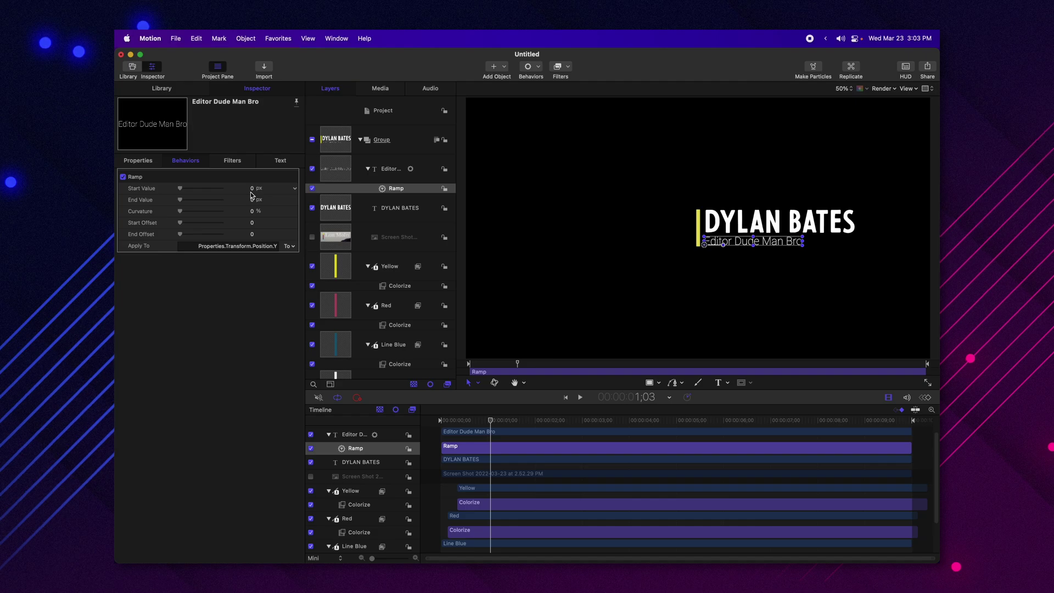
pyautogui.moveTo(252, 189); pyautogui.dragTo(272, 190)
# - Trim the Ramp to end at frame 29 and preview the slide-in
pyautogui.click(464, 421)
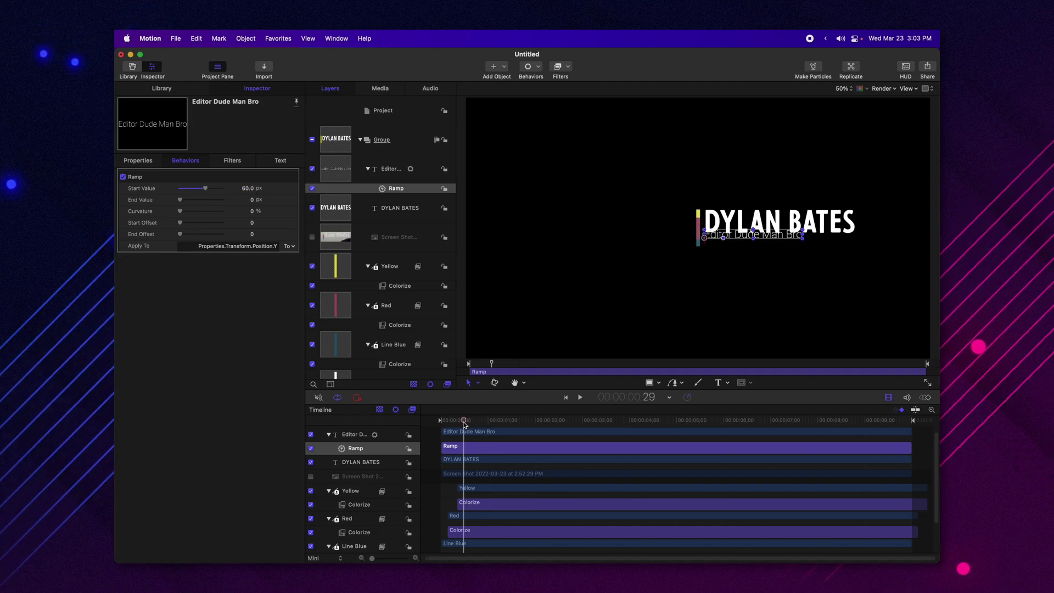
pyautogui.press('o')
pyautogui.press('Home')
pyautogui.press('space')
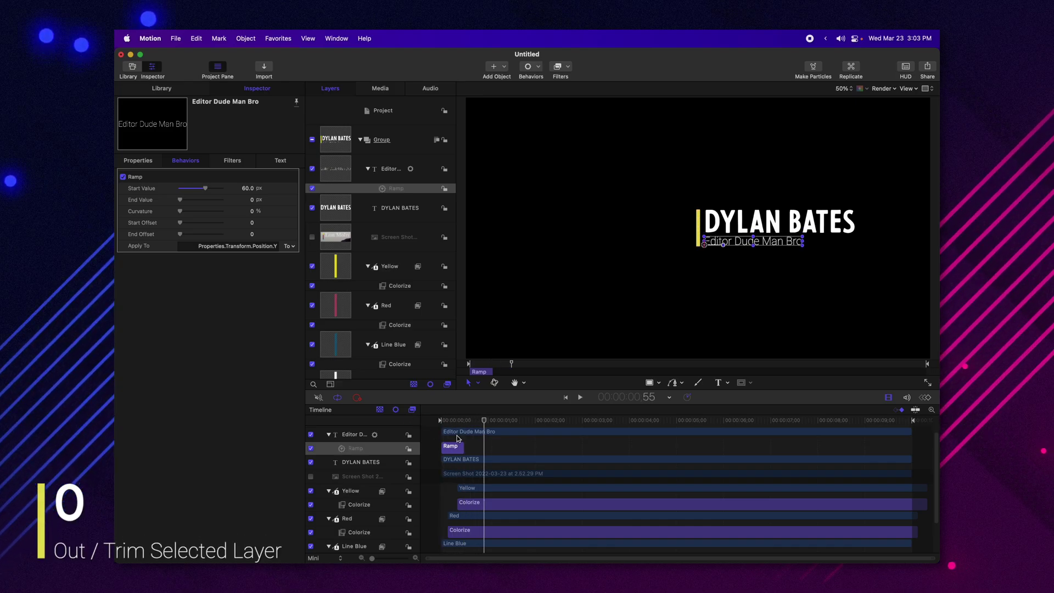
# - Delay the subtitle clip by about 12 frames and preview it
pyautogui.scroll(2, 458, 453)
pyautogui.moveTo(457, 457); pyautogui.dragTo(476, 456)
pyautogui.click(464, 422)
pyautogui.press('space')
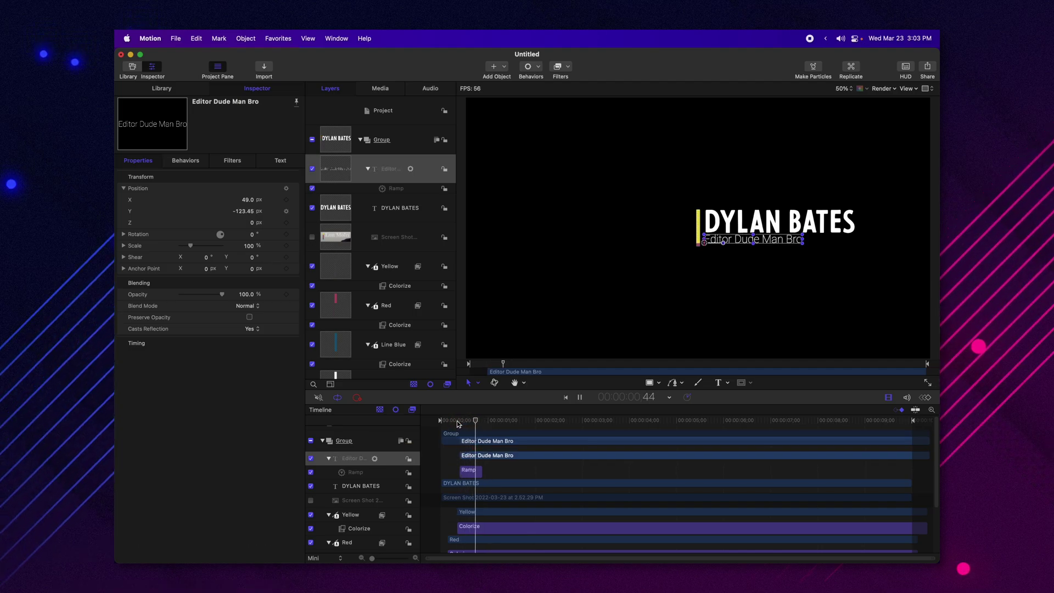
pyautogui.press('space')
# - Shorten the Ramp so the subtitle slides in faster, then preview
pyautogui.moveTo(483, 471); pyautogui.dragTo(478, 471)
pyautogui.click(449, 422)
pyautogui.press('space')
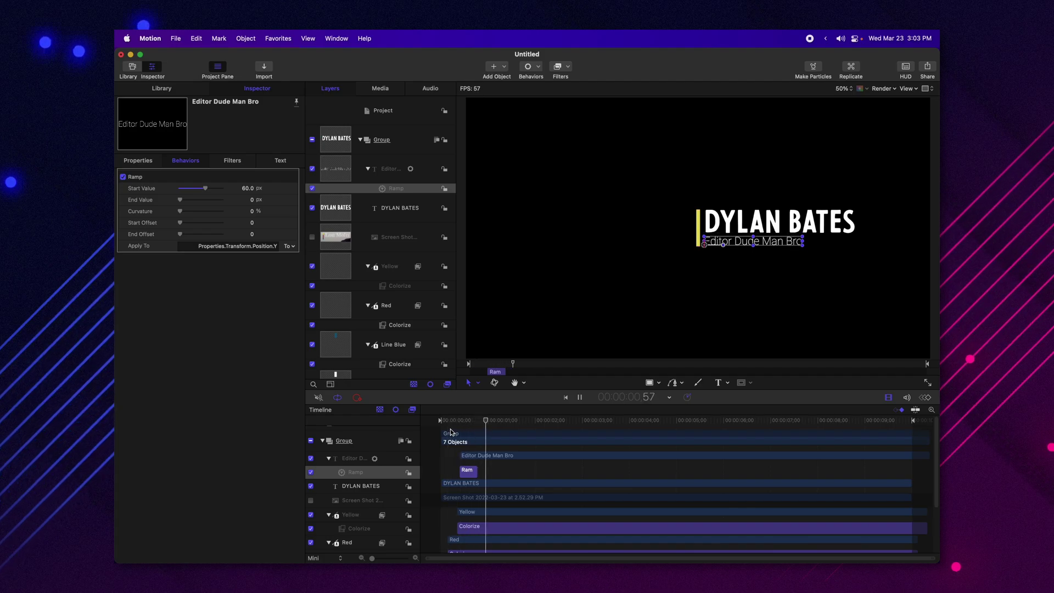
pyautogui.press('space')
# - Set the subtitle's position to X 50, Y -150
pyautogui.click(346, 176)
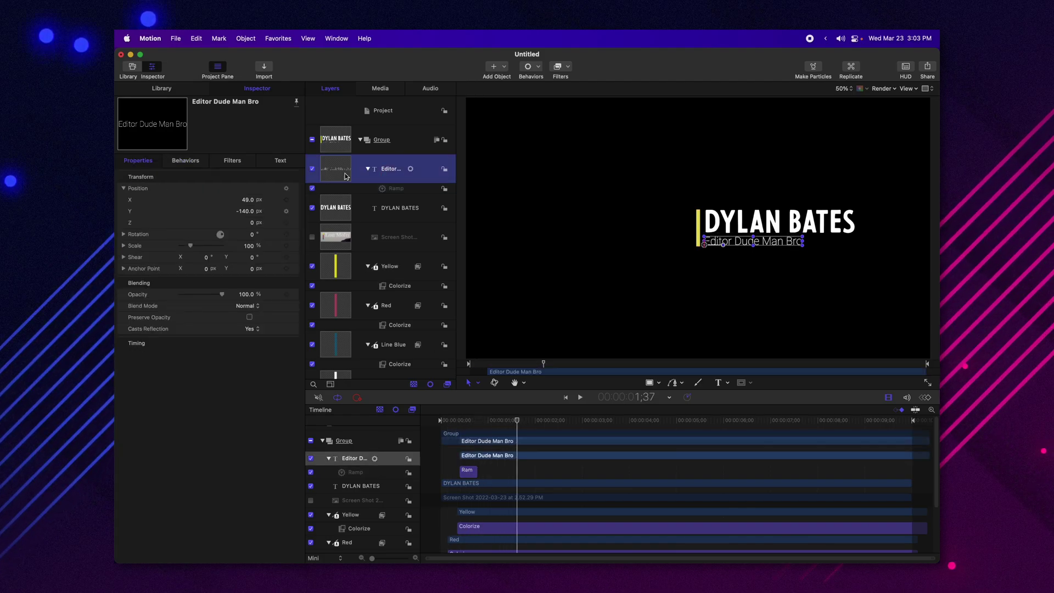
pyautogui.click(245, 210)
pyautogui.write('-150')
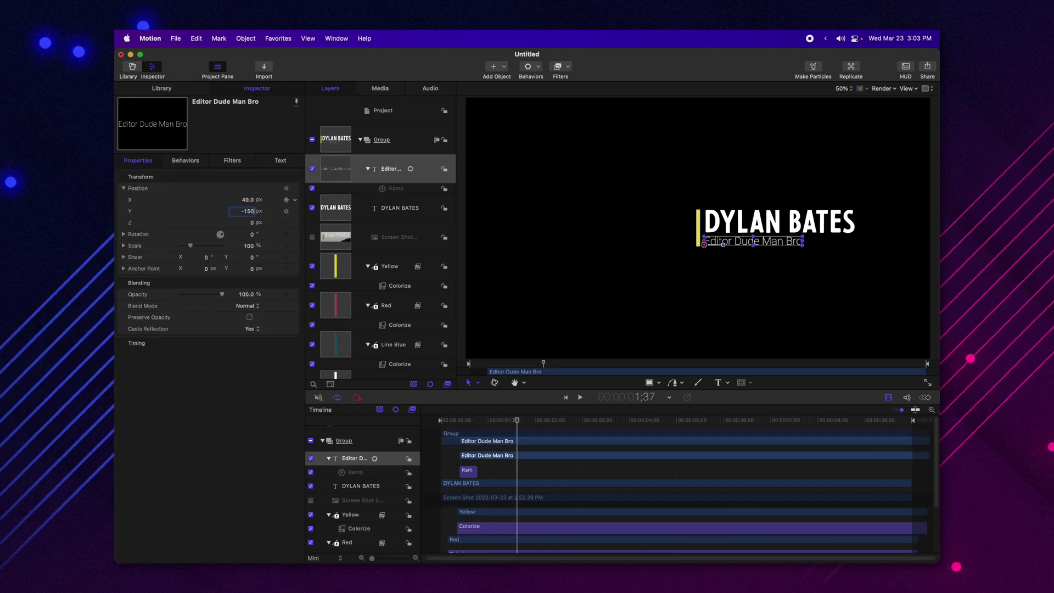
pyautogui.press('Return')
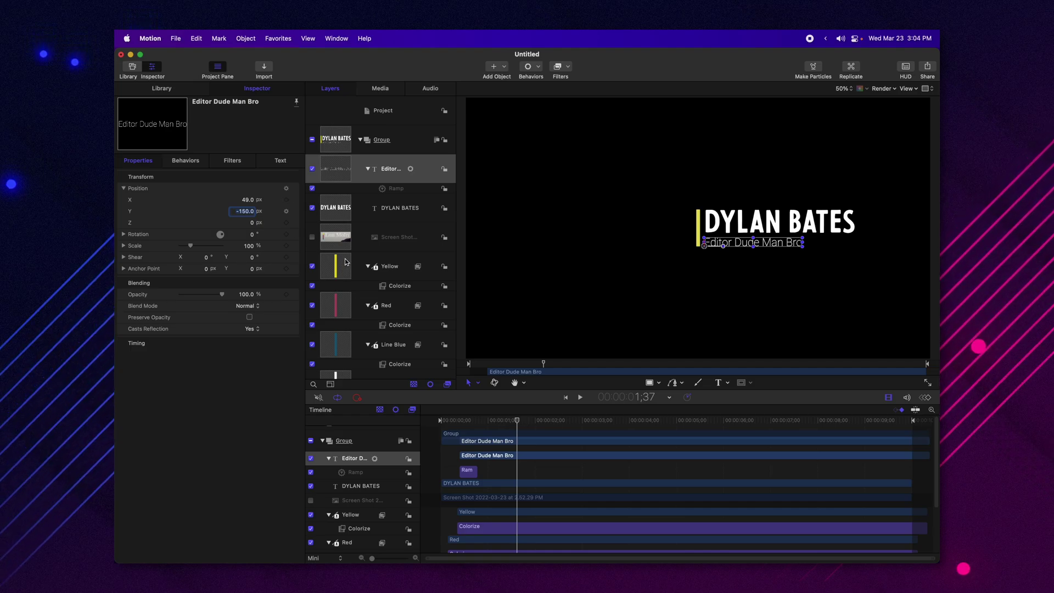
pyautogui.hotkey('shift', 'Tab')
pyautogui.write('50')
pyautogui.press('Return')
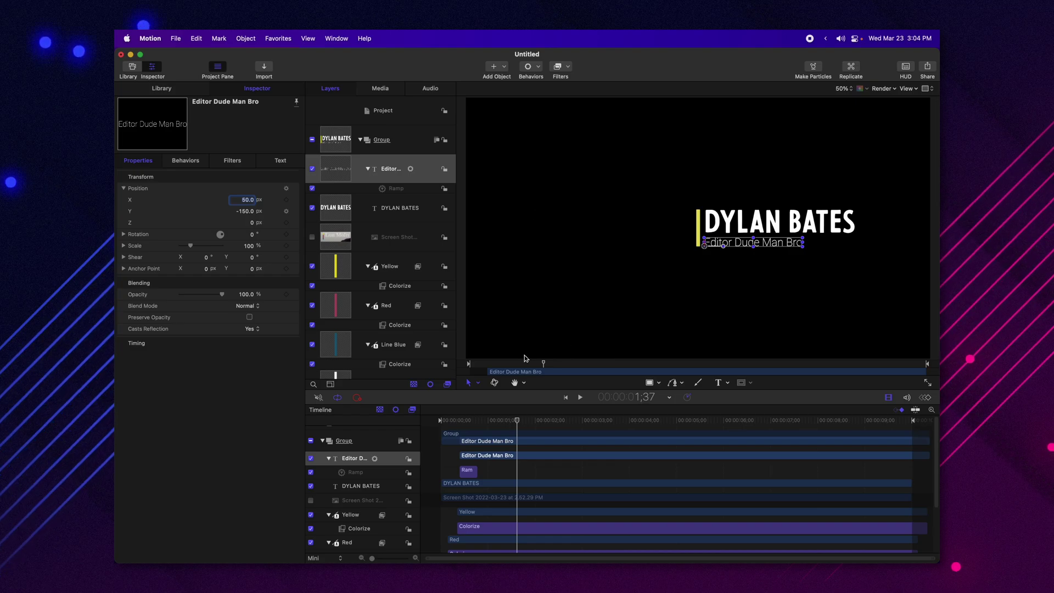
pyautogui.click(431, 417)
pyautogui.press('space')
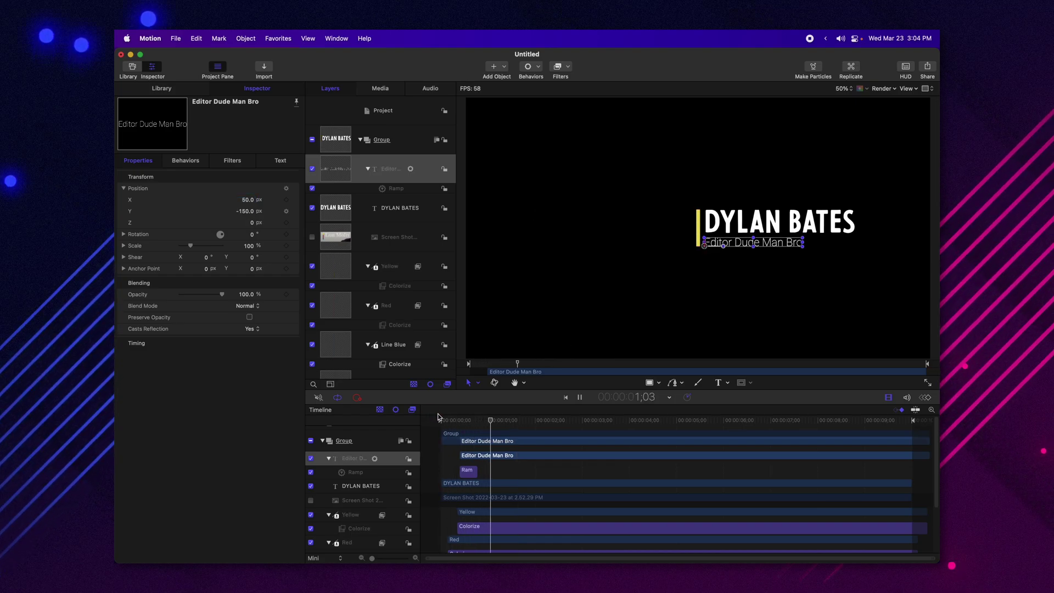
pyautogui.press('space')
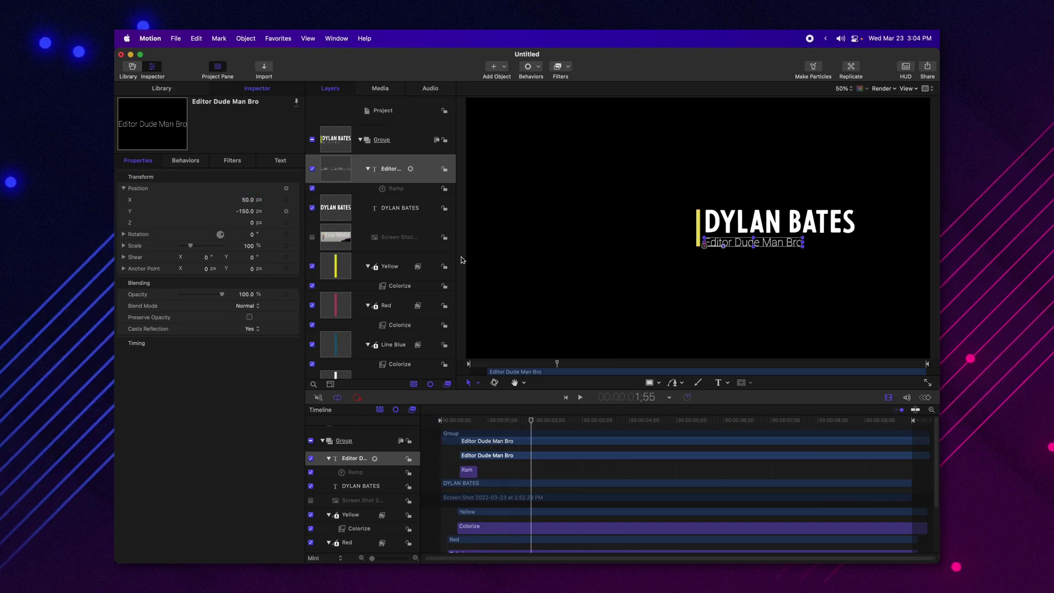
pyautogui.click(411, 217)
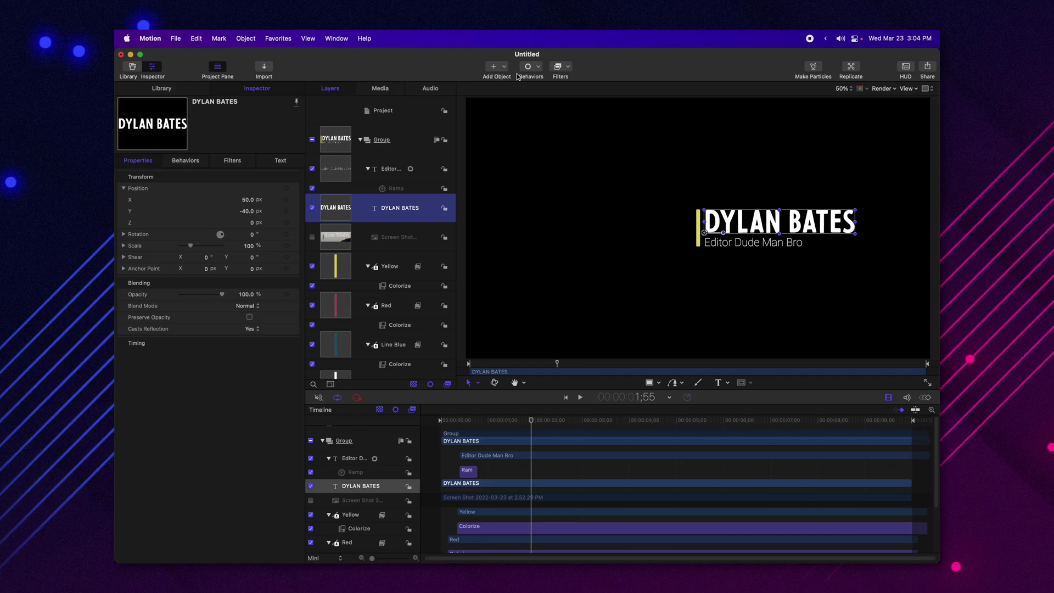
pyautogui.click(534, 66)
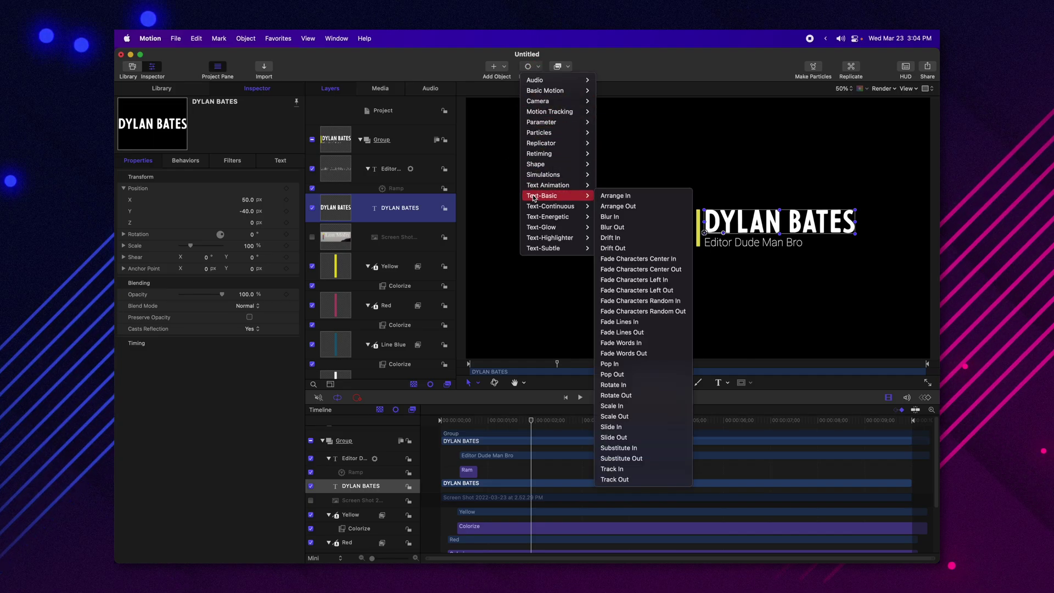
pyautogui.moveTo(549, 186)
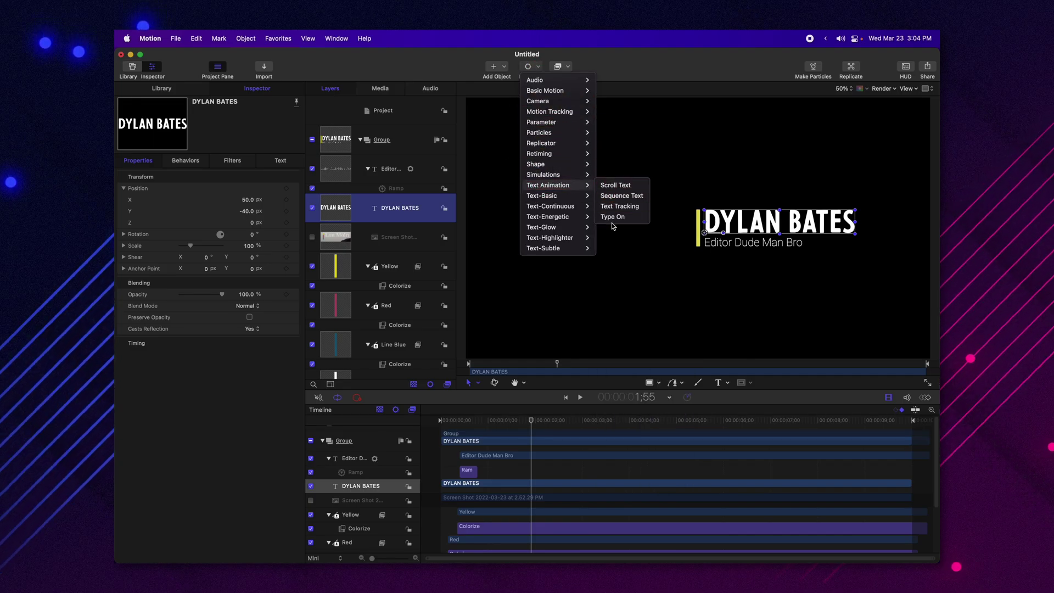
pyautogui.click(585, 332)
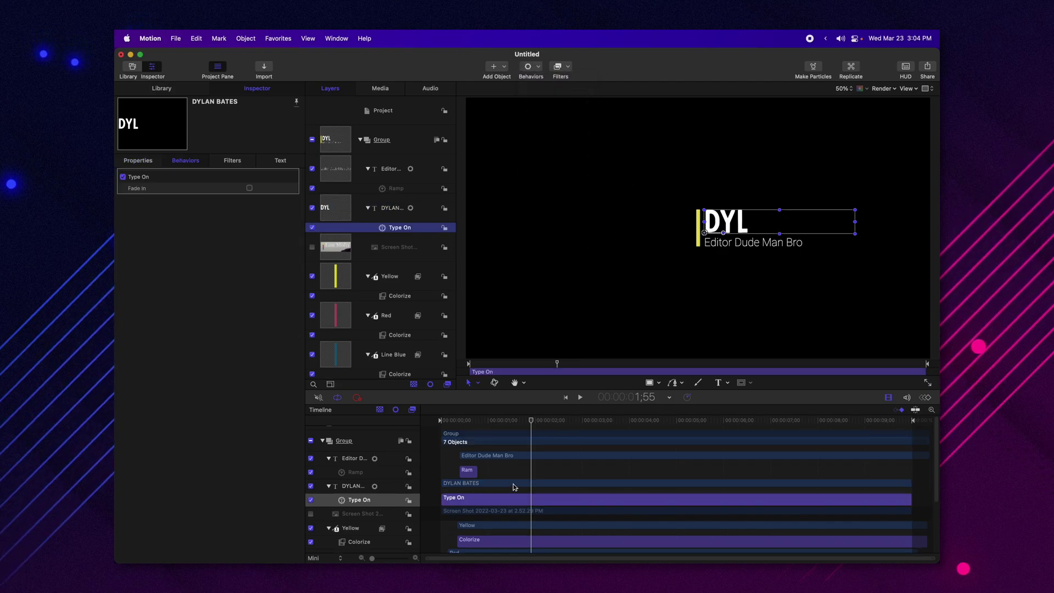
pyautogui.scroll(-2, 515, 487)
pyautogui.moveTo(477, 423)
pyautogui.mouseDown()
pyautogui.moveTo(444, 423)
pyautogui.moveTo(457, 423)
pyautogui.mouseUp()
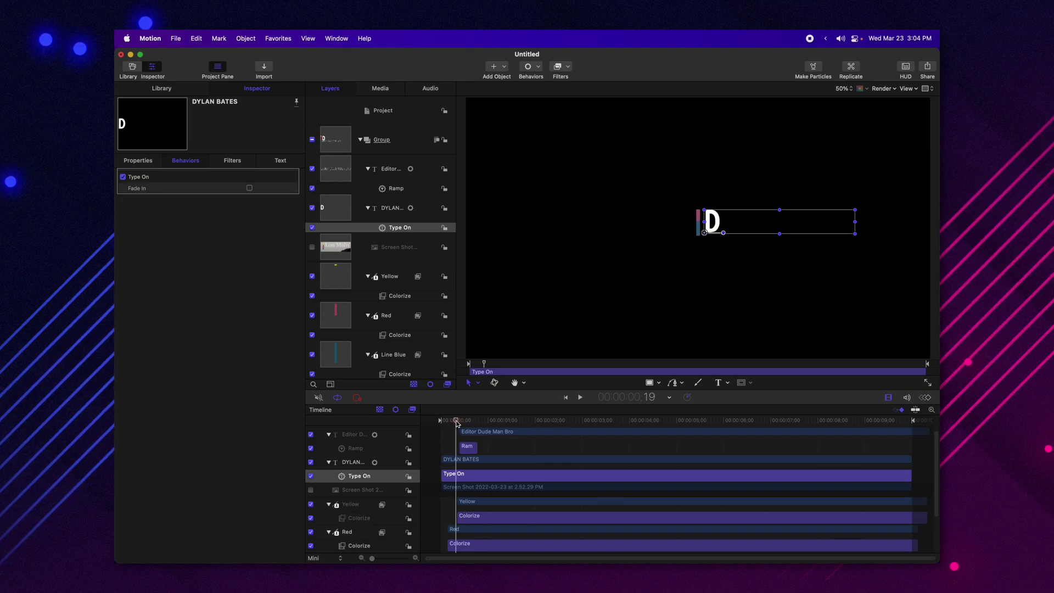
pyautogui.click(377, 210)
pyautogui.press('i')
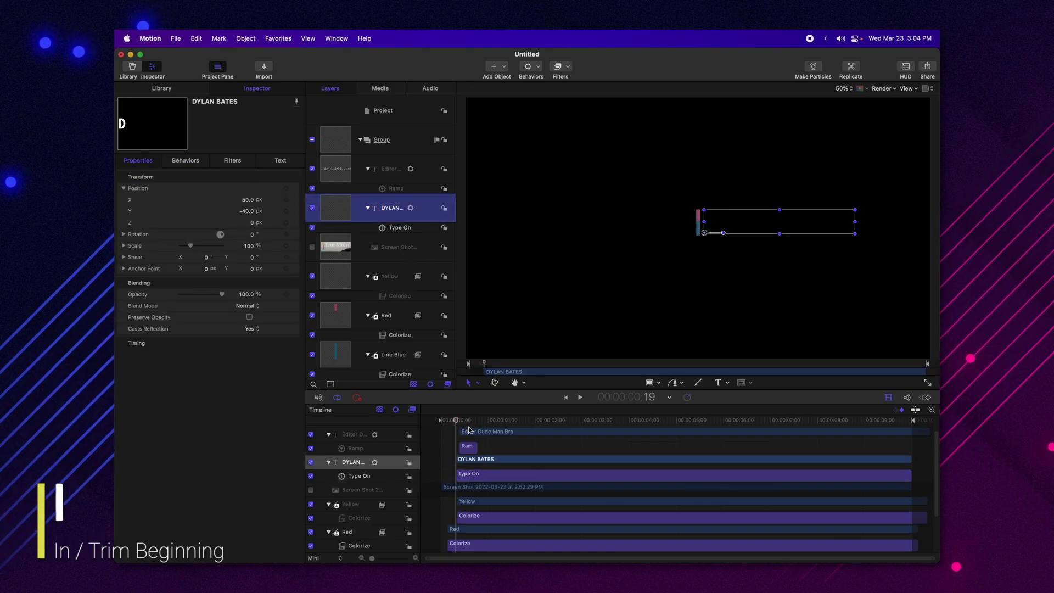
# - Trim the Type On behavior to end around 0:37 and play back the faster typing
pyautogui.moveTo(460, 422); pyautogui.dragTo(471, 424)
pyautogui.click(393, 226)
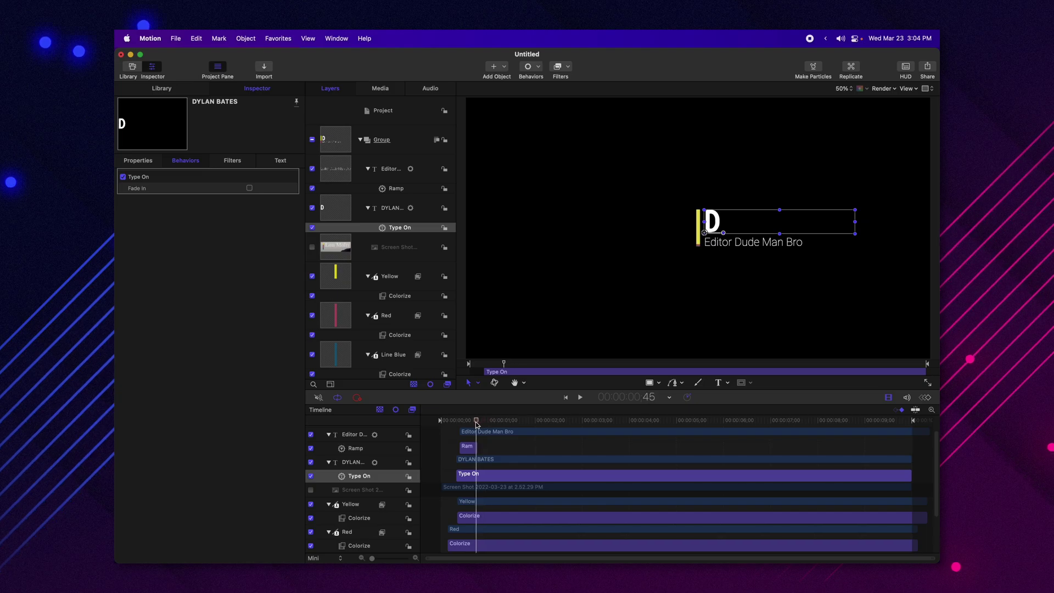
pyautogui.press('o')
pyautogui.moveTo(477, 423); pyautogui.dragTo(448, 424)
pyautogui.press('space')
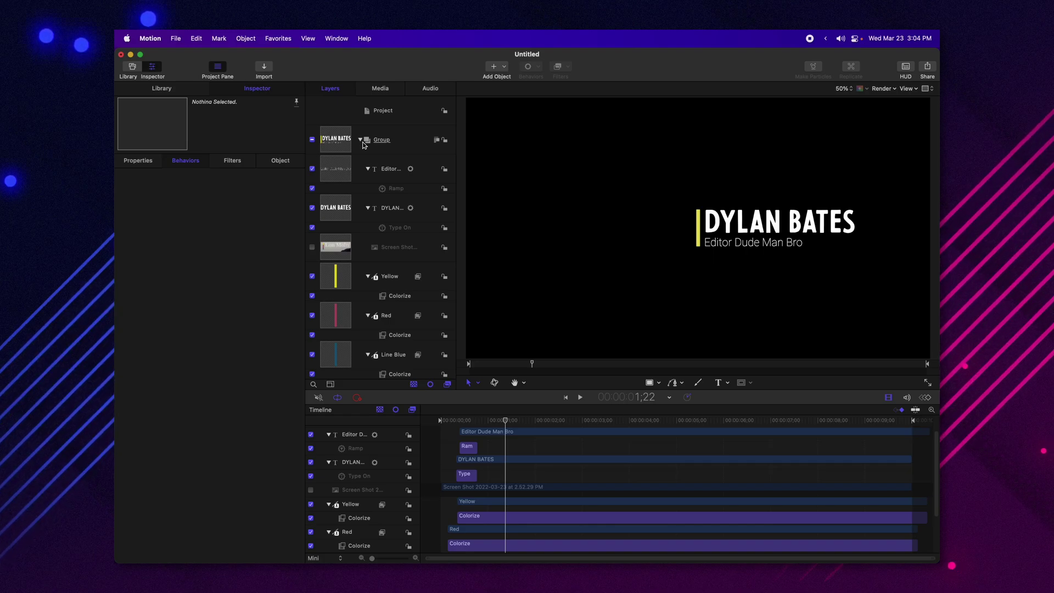
pyautogui.click(411, 143)
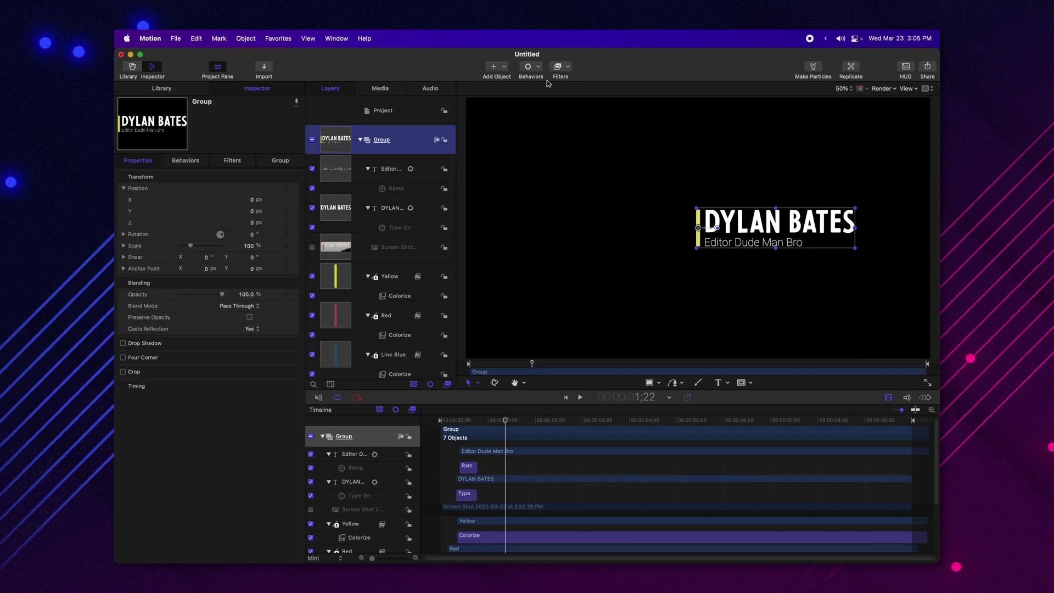
# - Apply the Time > Strobe filter to the whole title Group and replay from the start
pyautogui.click(558, 66)
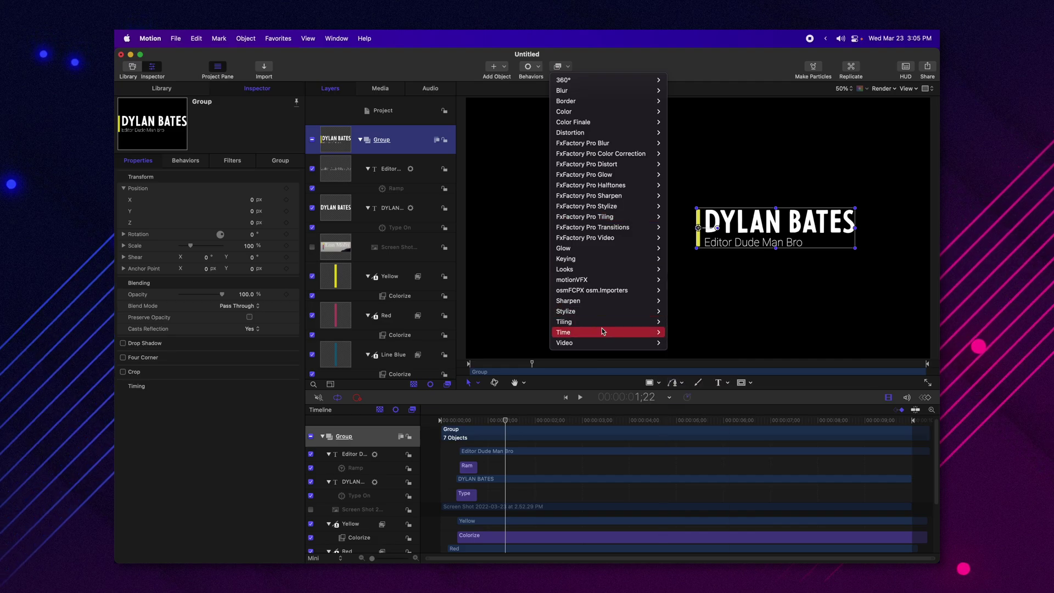
pyautogui.moveTo(602, 331)
pyautogui.click(690, 350)
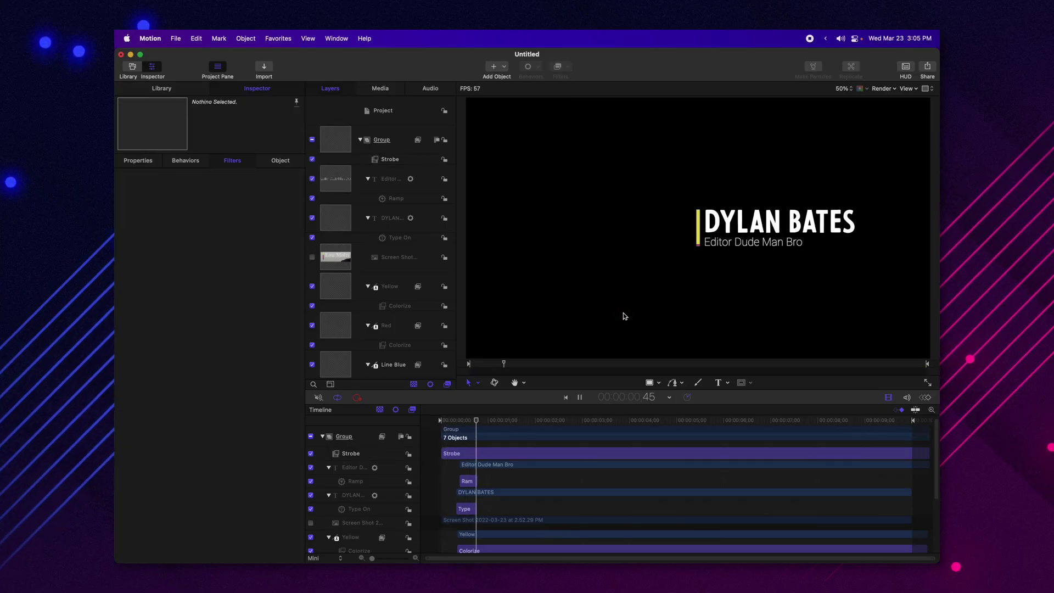
pyautogui.click(441, 421)
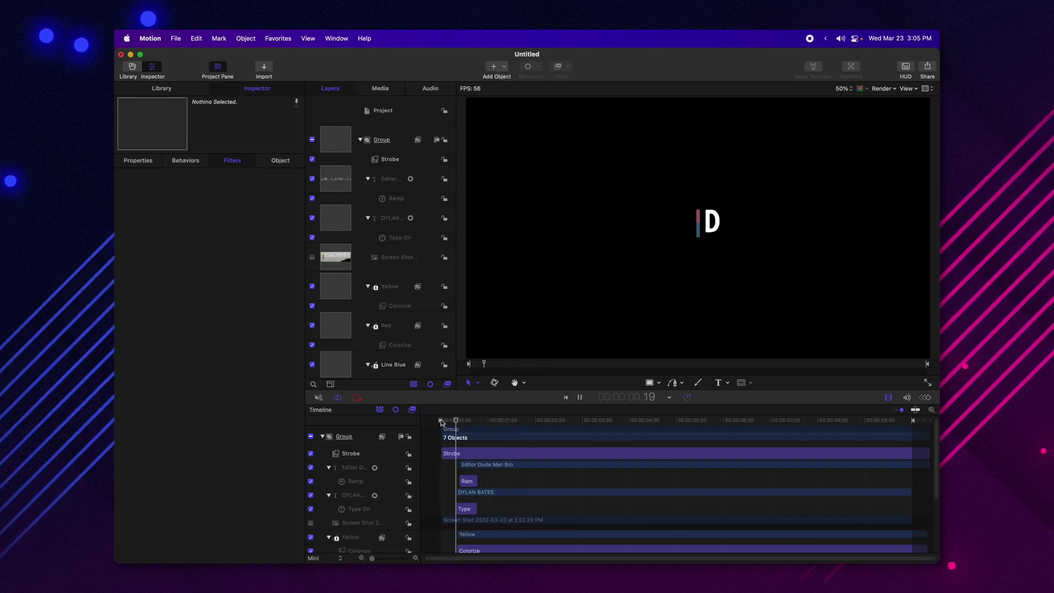
pyautogui.press('space')
# - Drag the title Group to the lower-left corner, around X -1729, Y -769, and replay
pyautogui.click(390, 137)
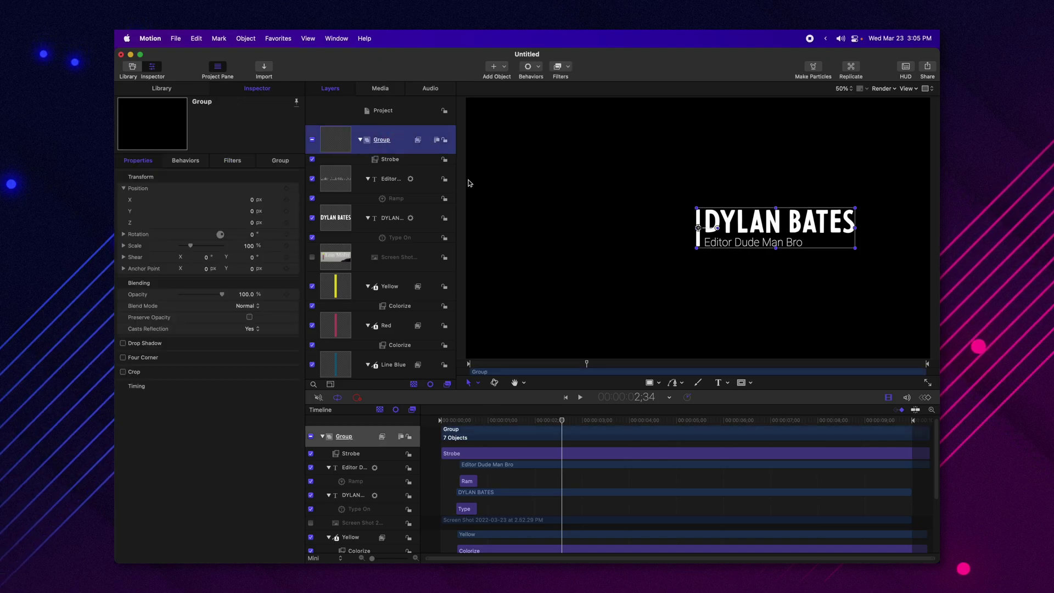
pyautogui.moveTo(698, 227); pyautogui.dragTo(488, 314)
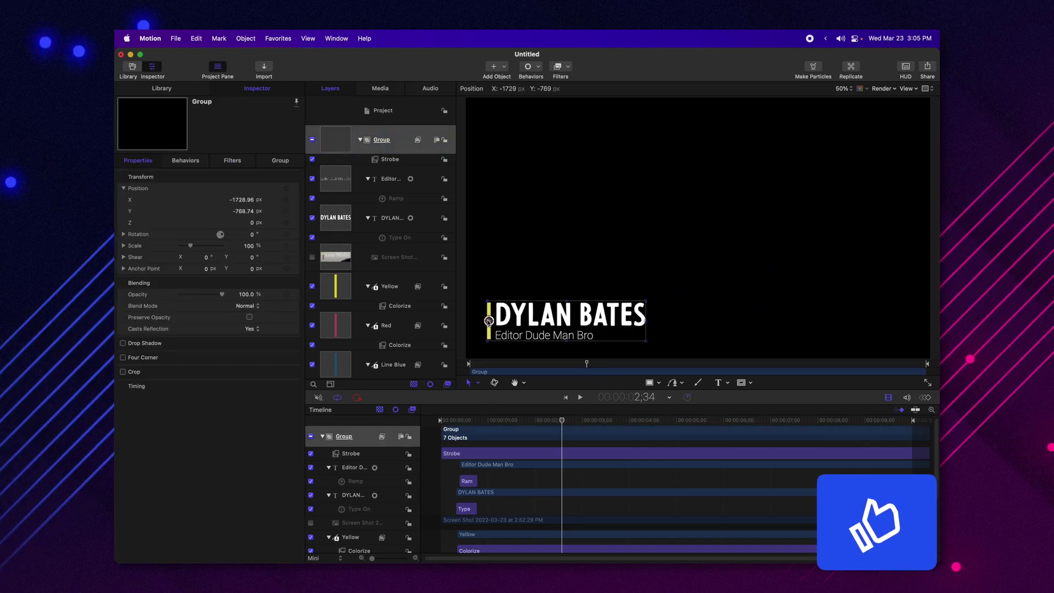
pyautogui.press('Home')
pyautogui.press('space')
pyautogui.click(675, 299)
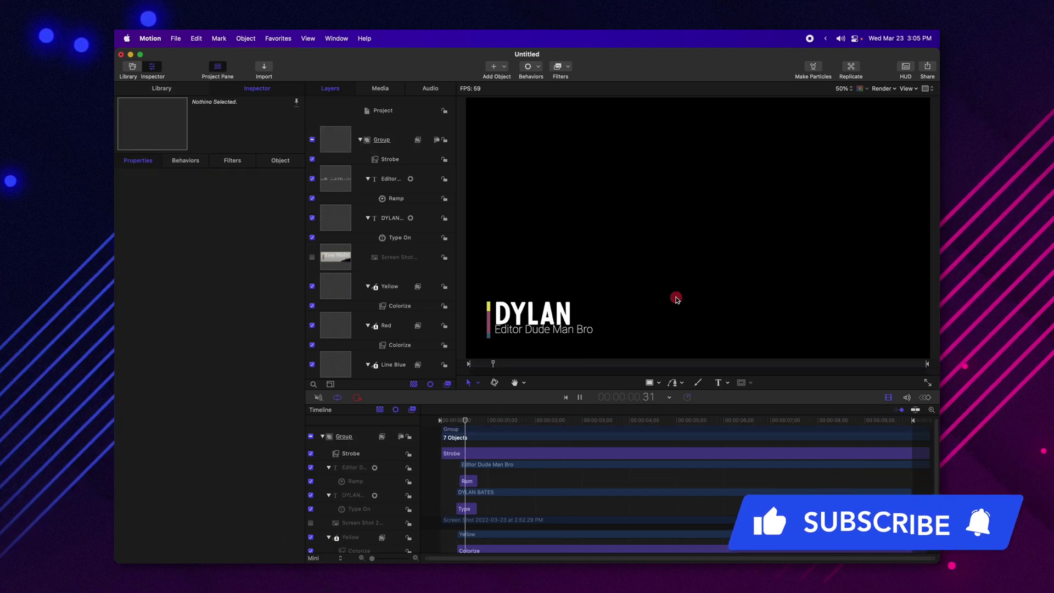